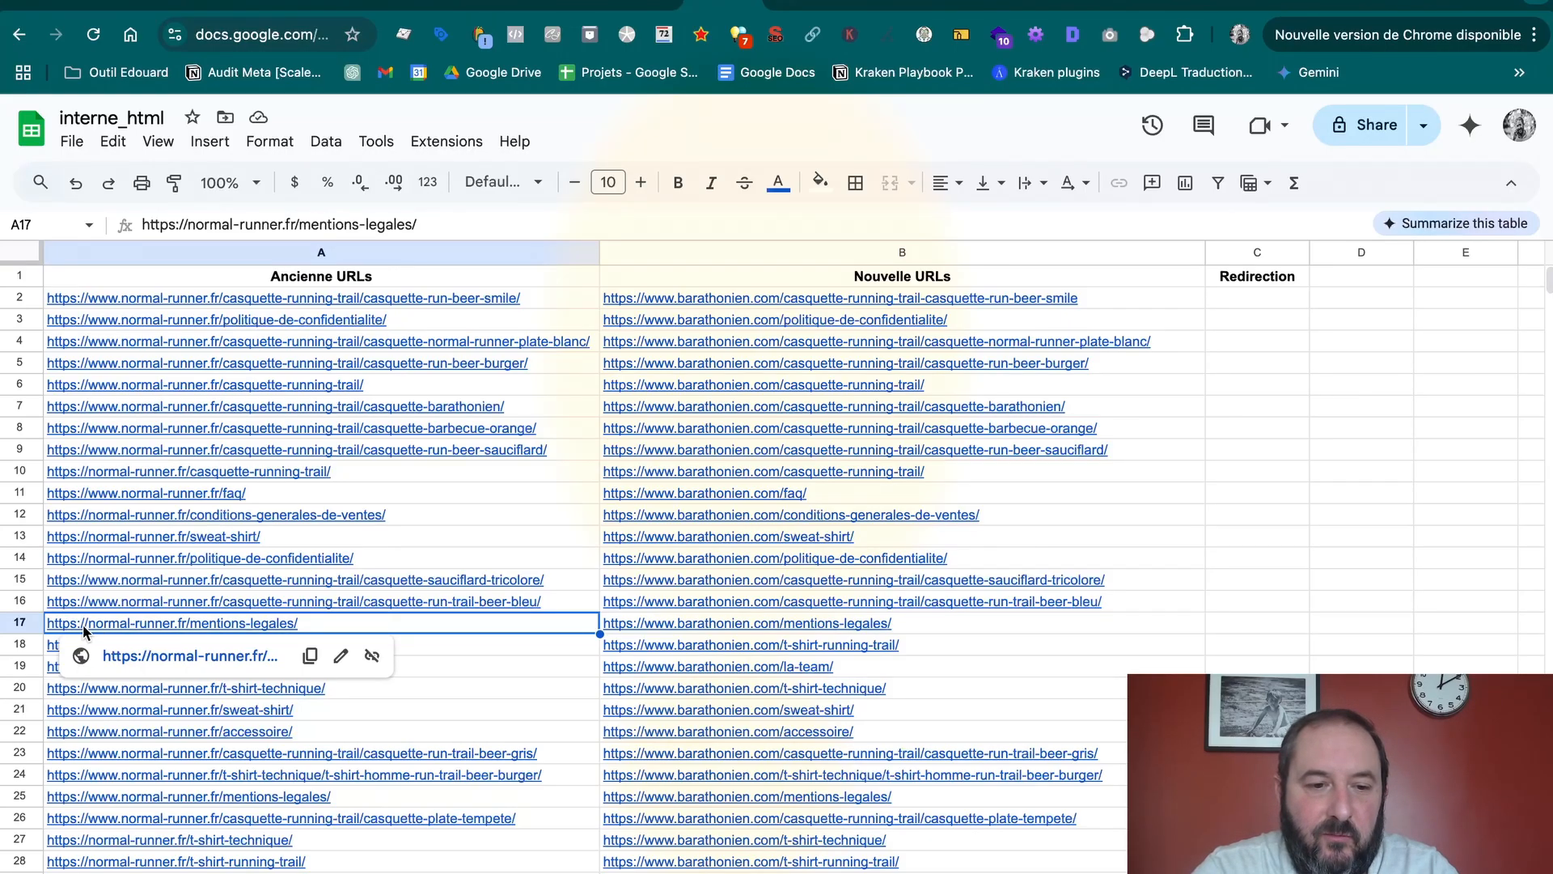
# Step: Select the Ancienne URLs column, and search Google in a new tab for site:normal-runner.fr to look through its indexed pages
pyautogui.moveTo(89, 410)
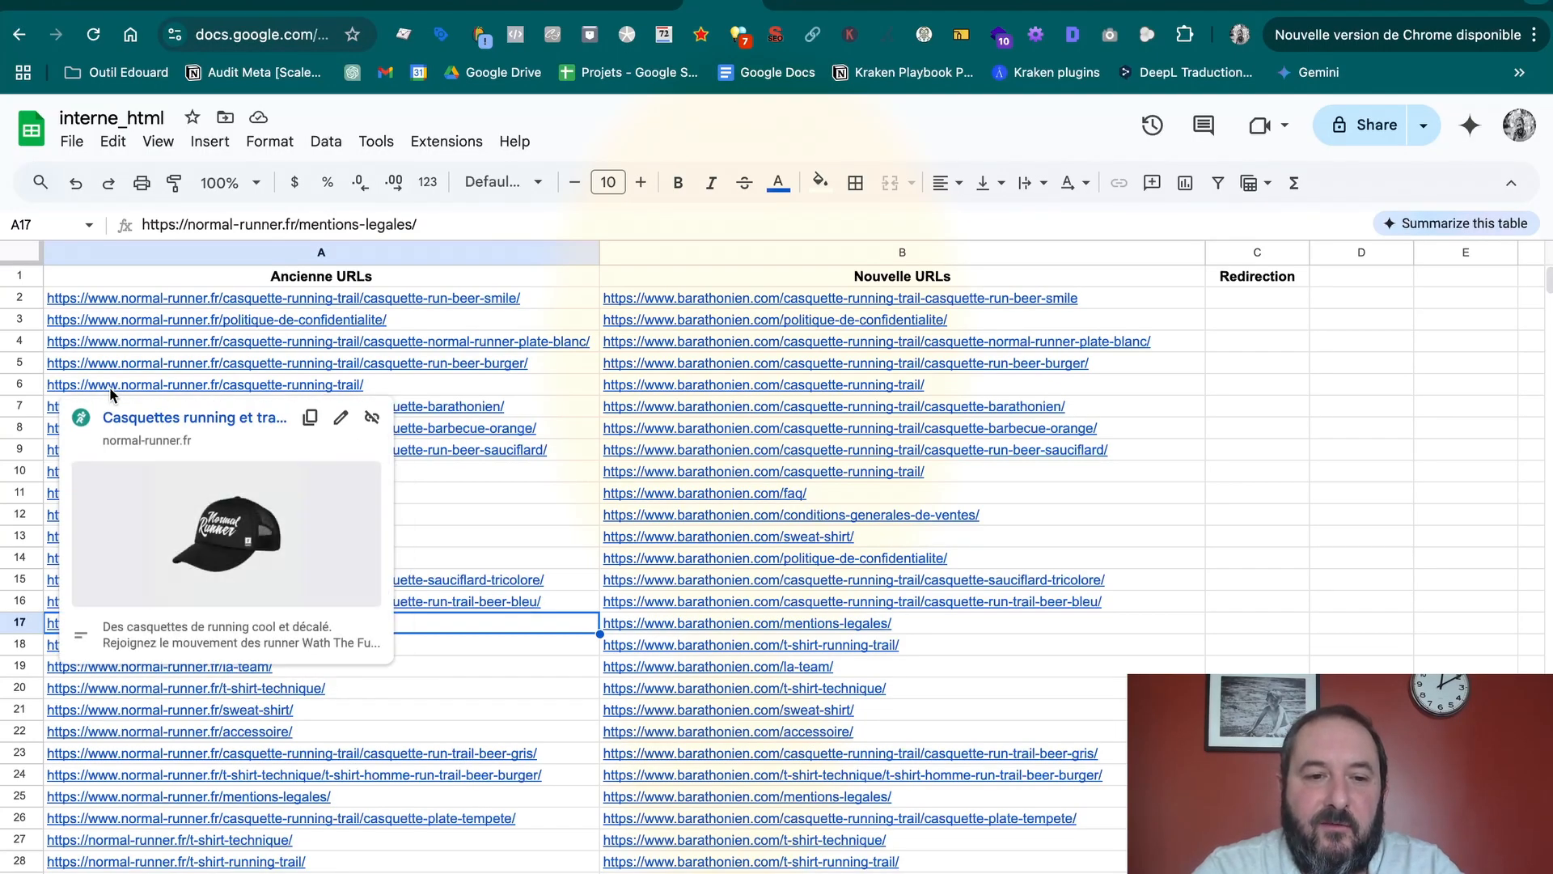
pyautogui.click(207, 247)
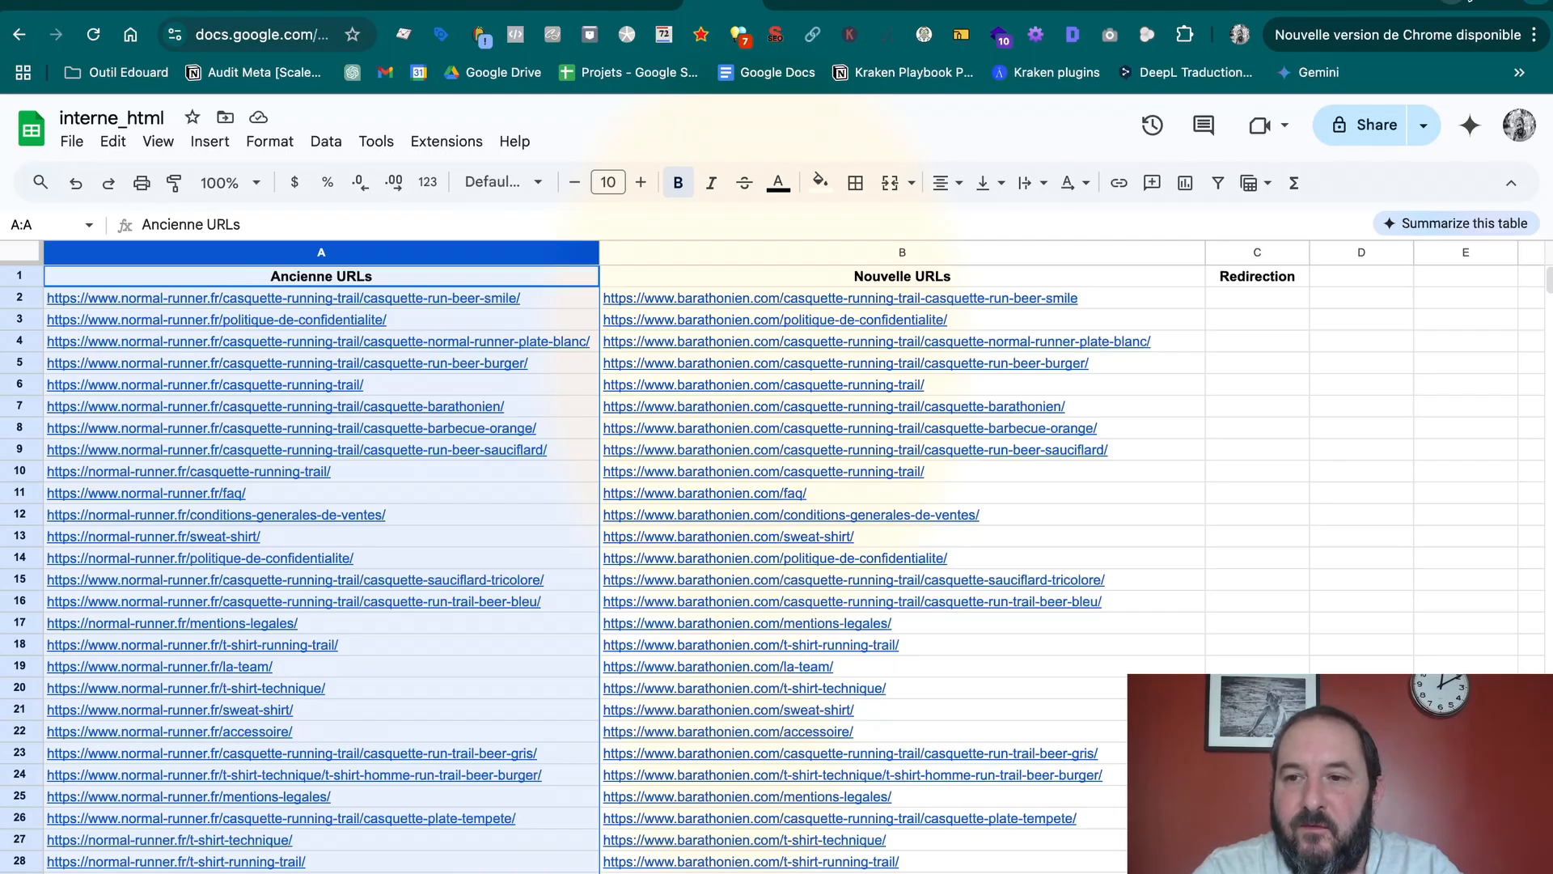
pyautogui.hotkey('ctrl', 't')
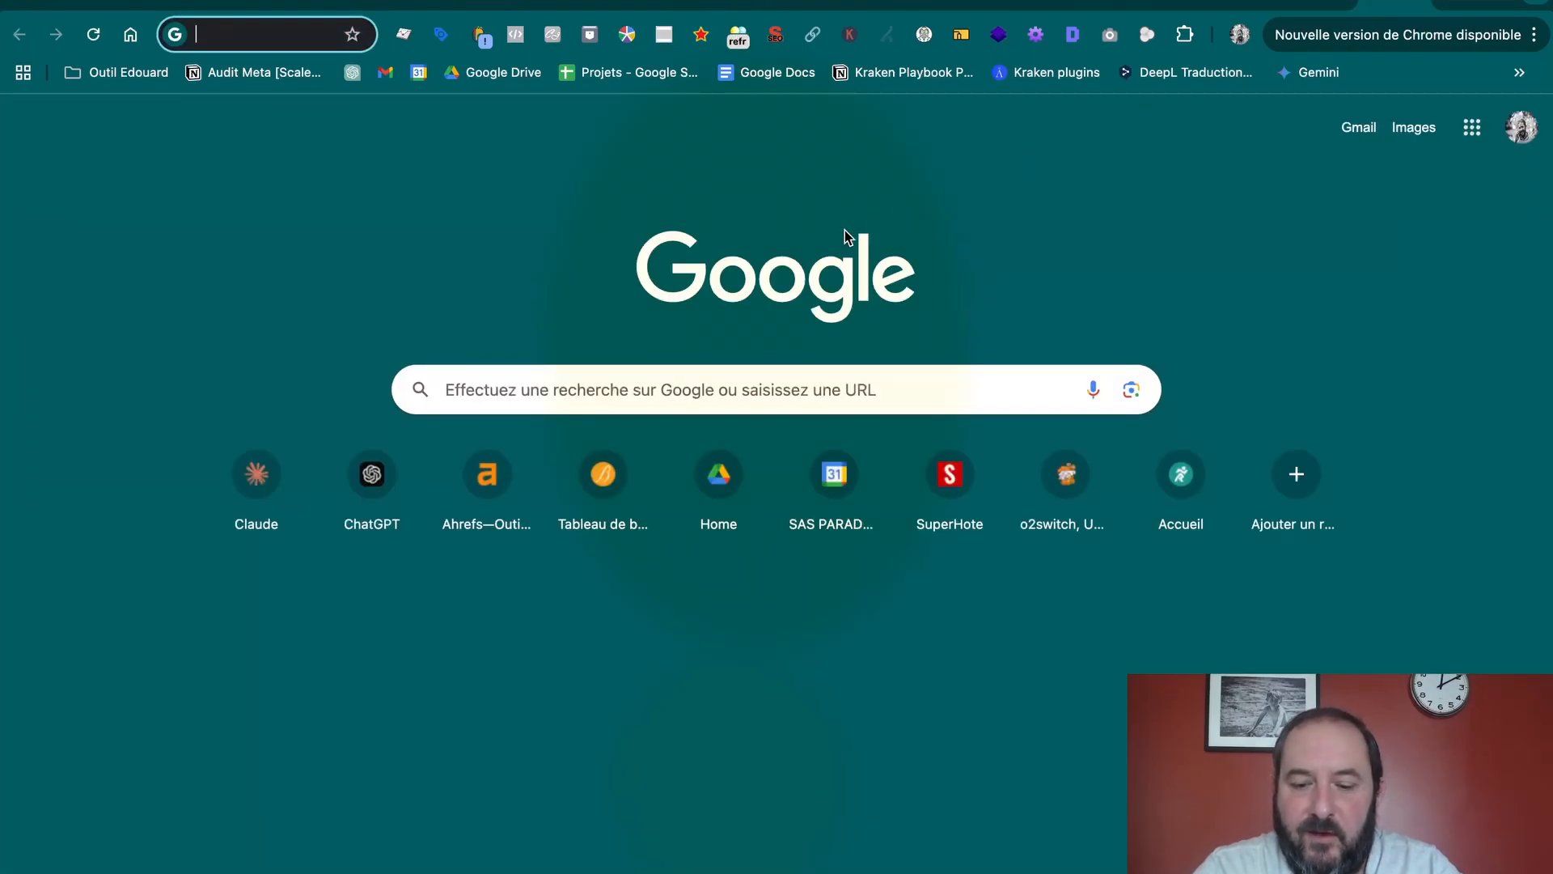
pyautogui.write('site:')
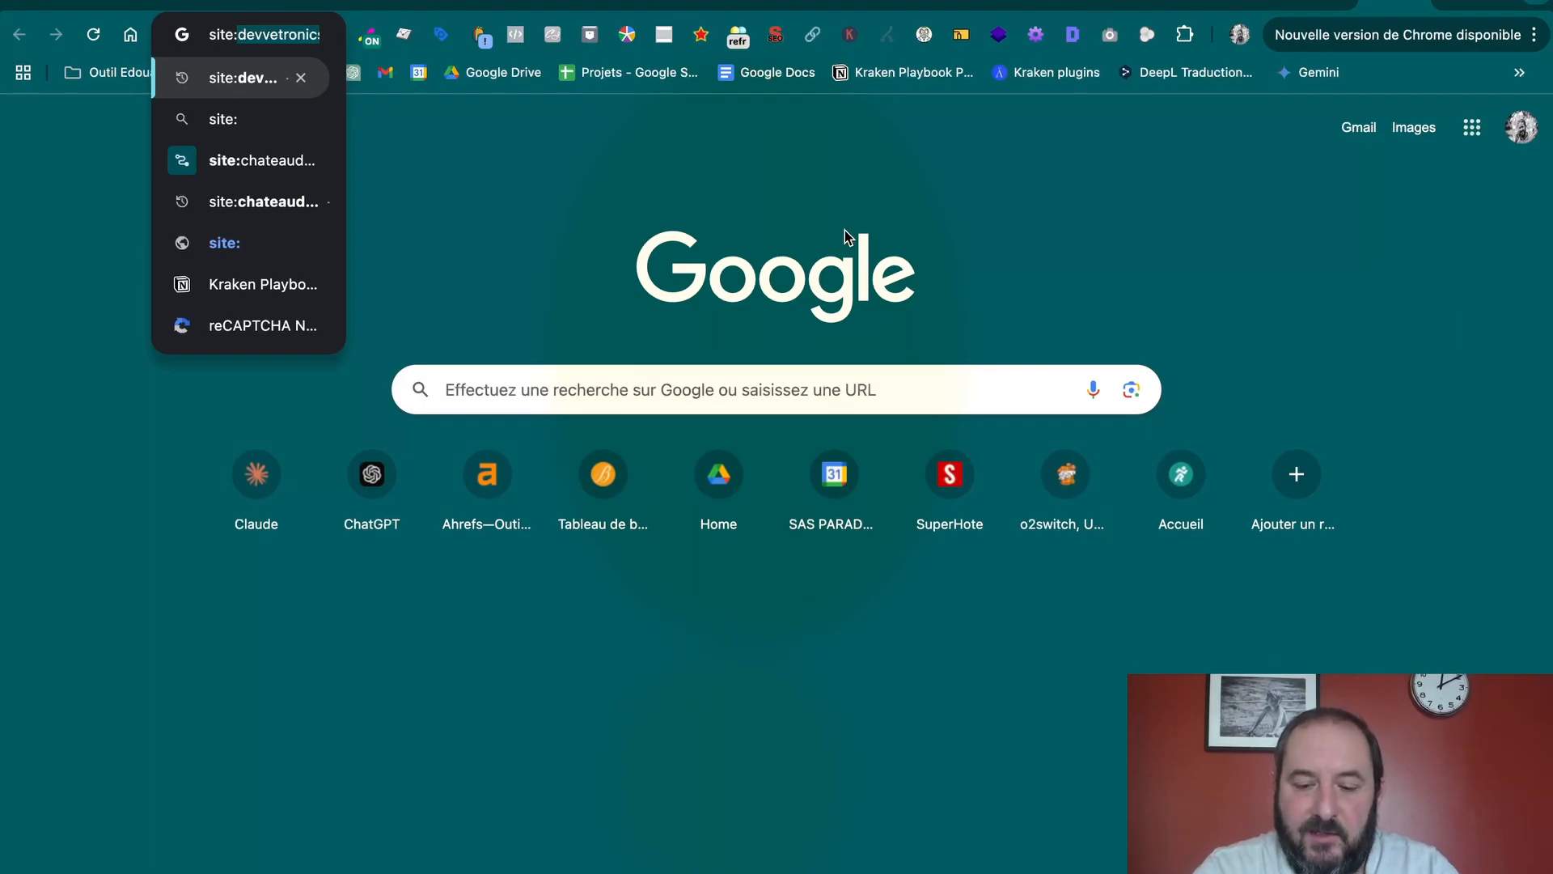
pyautogui.write('normal-runner.fr')
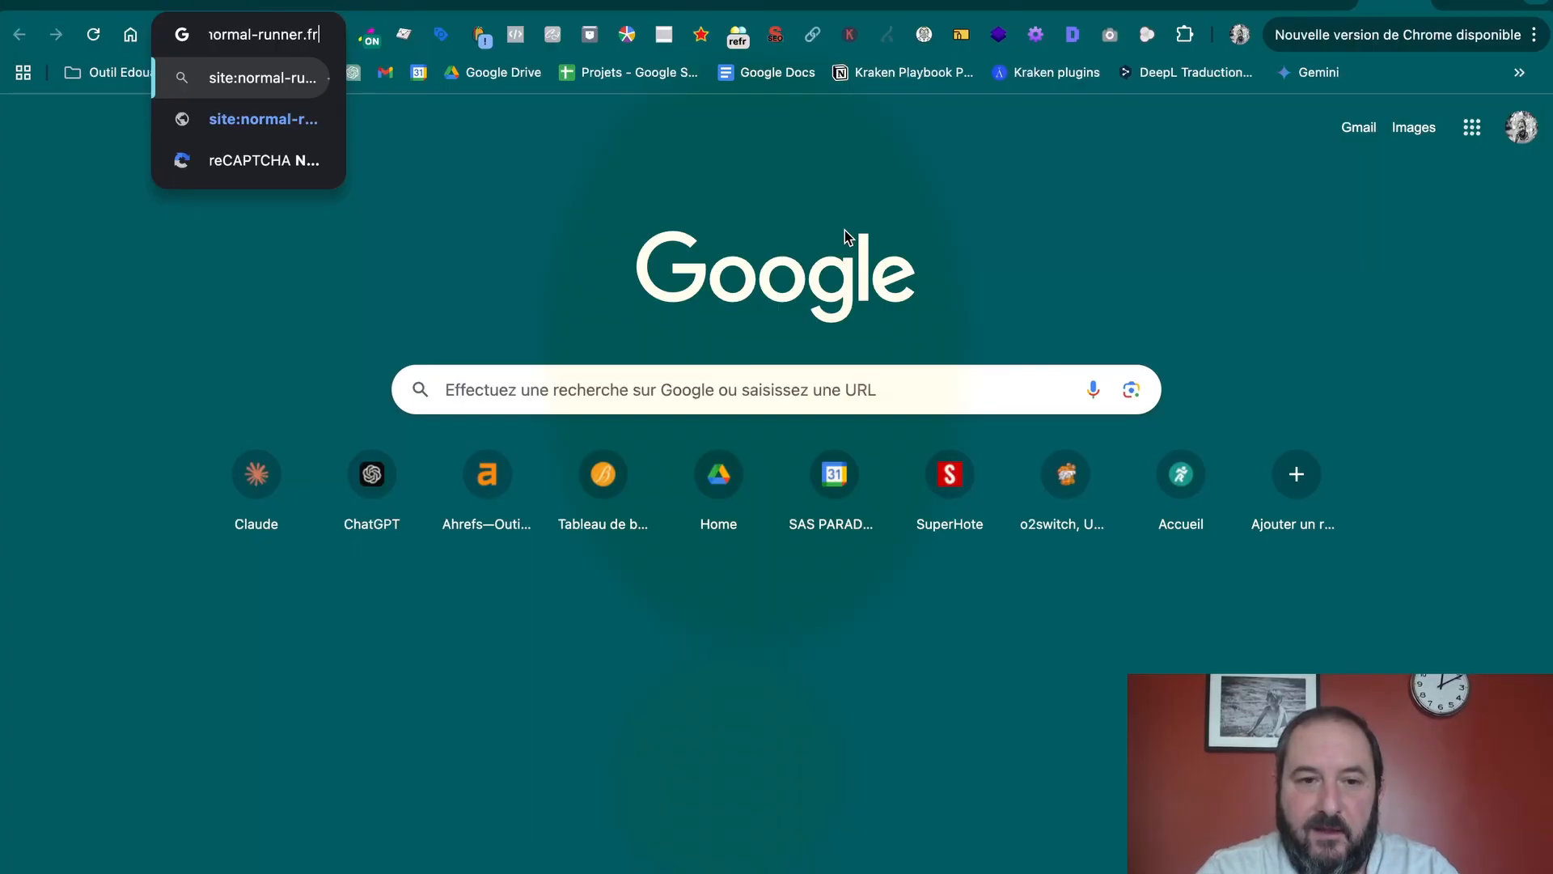
pyautogui.press('Return')
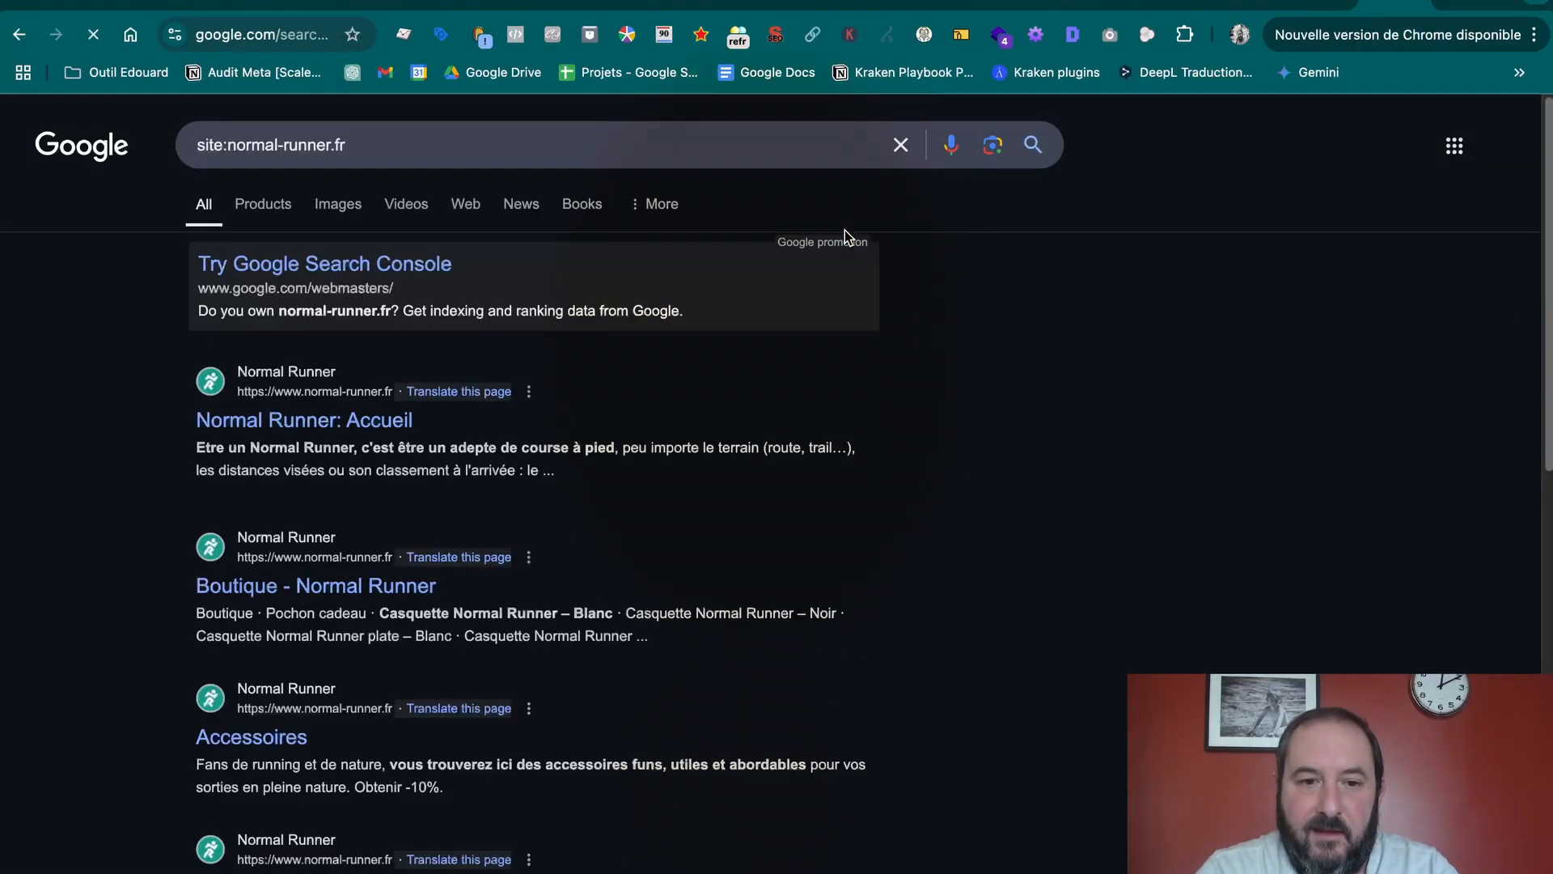
pyautogui.scroll(-5, 466, 465)
pyautogui.scroll(-10, 466, 464)
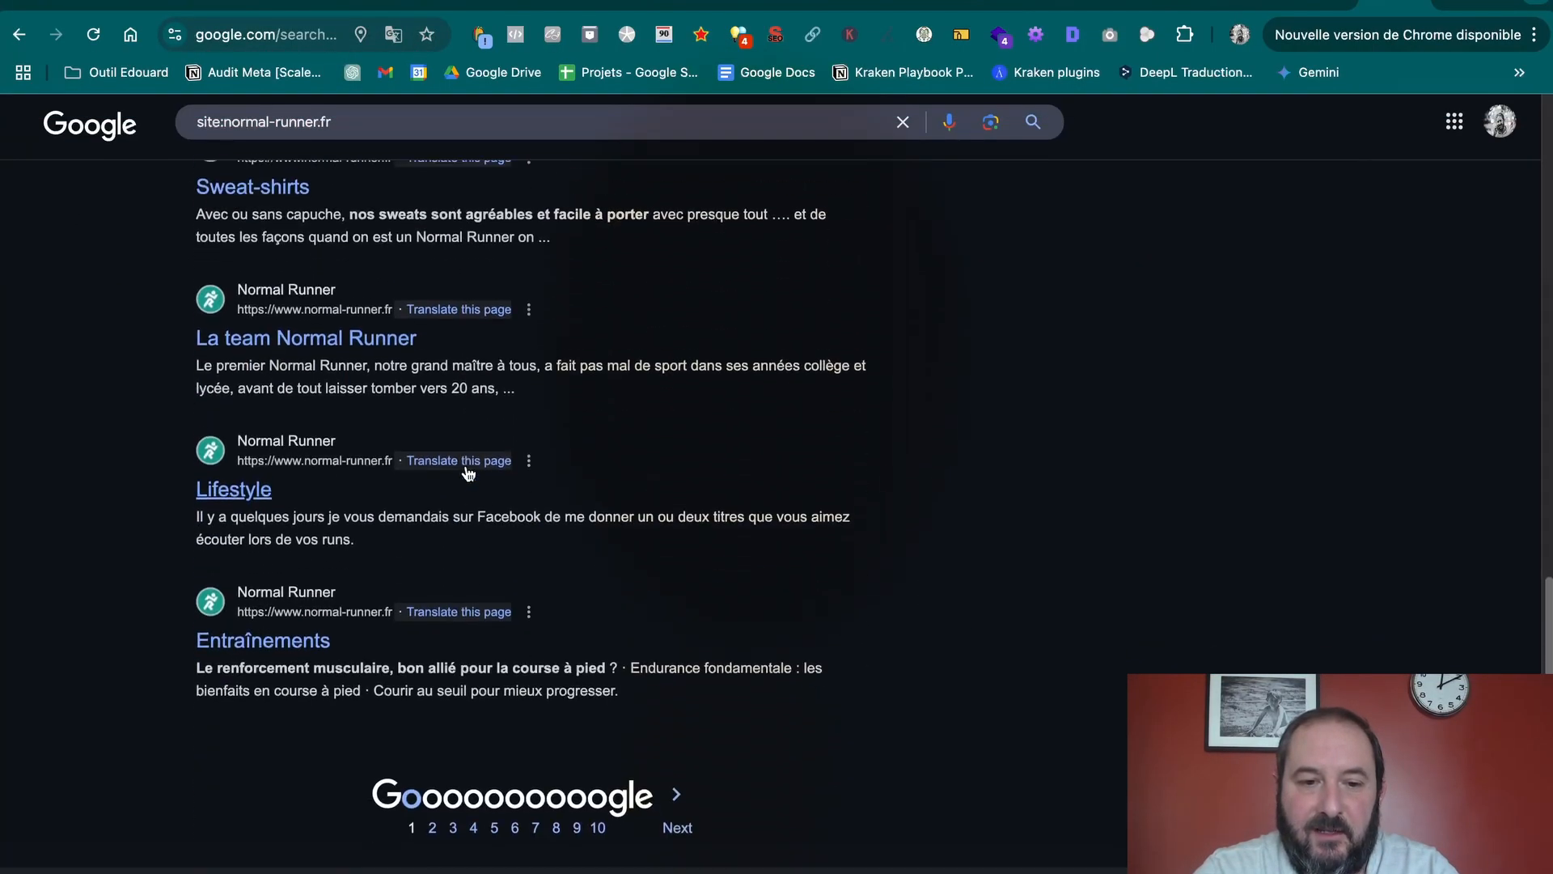
pyautogui.scroll(15, 392, 449)
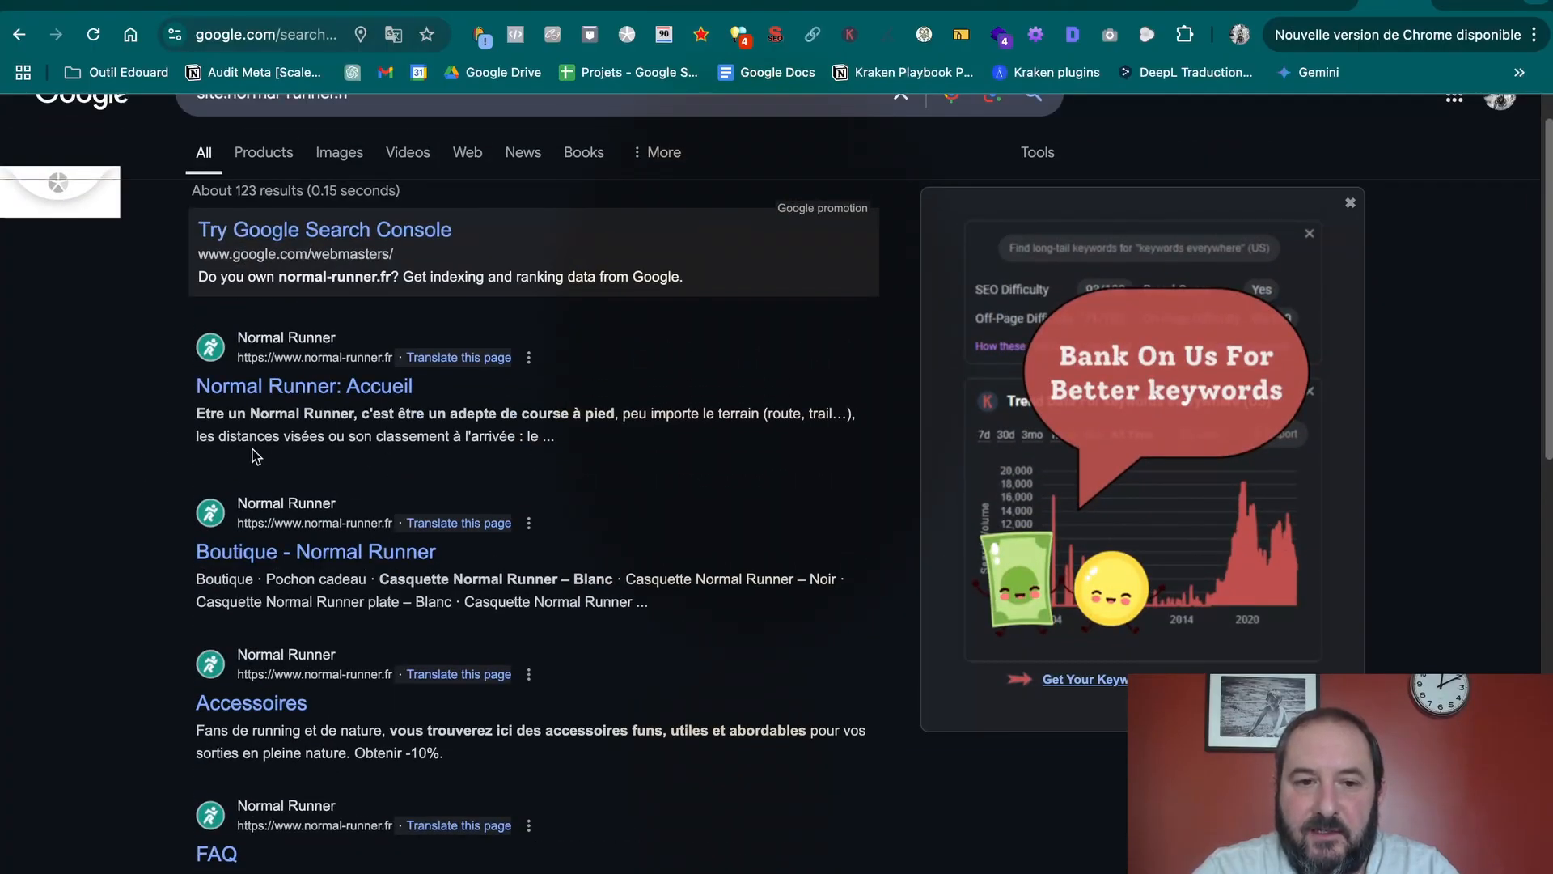
pyautogui.scroll(1, 253, 449)
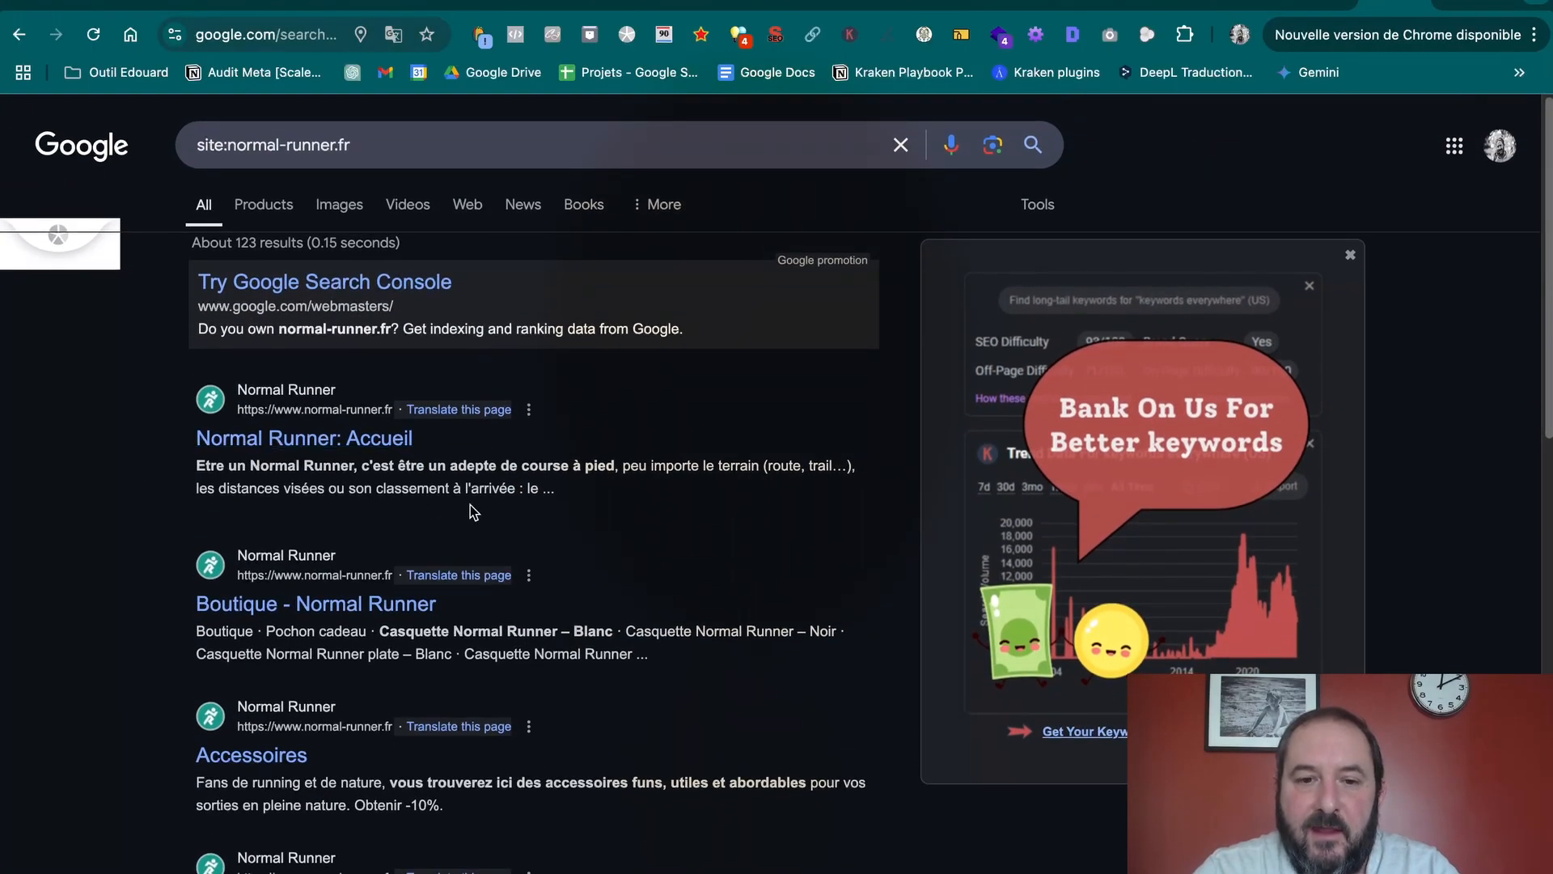
pyautogui.click(662, 8)
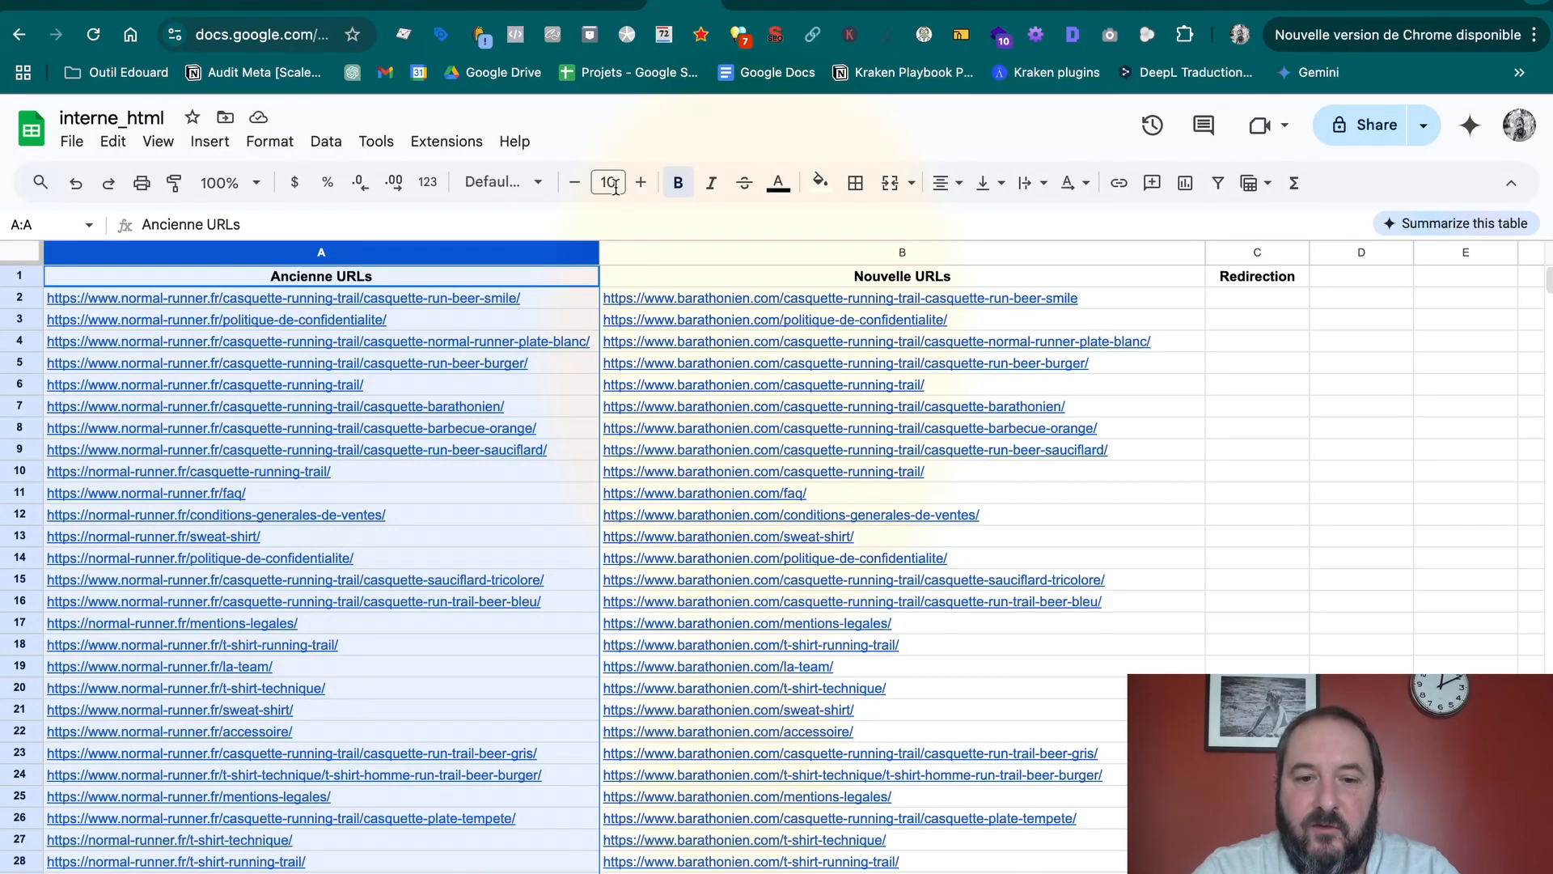
pyautogui.hotkey('ctrl', 'Up')
pyautogui.click(795, 210)
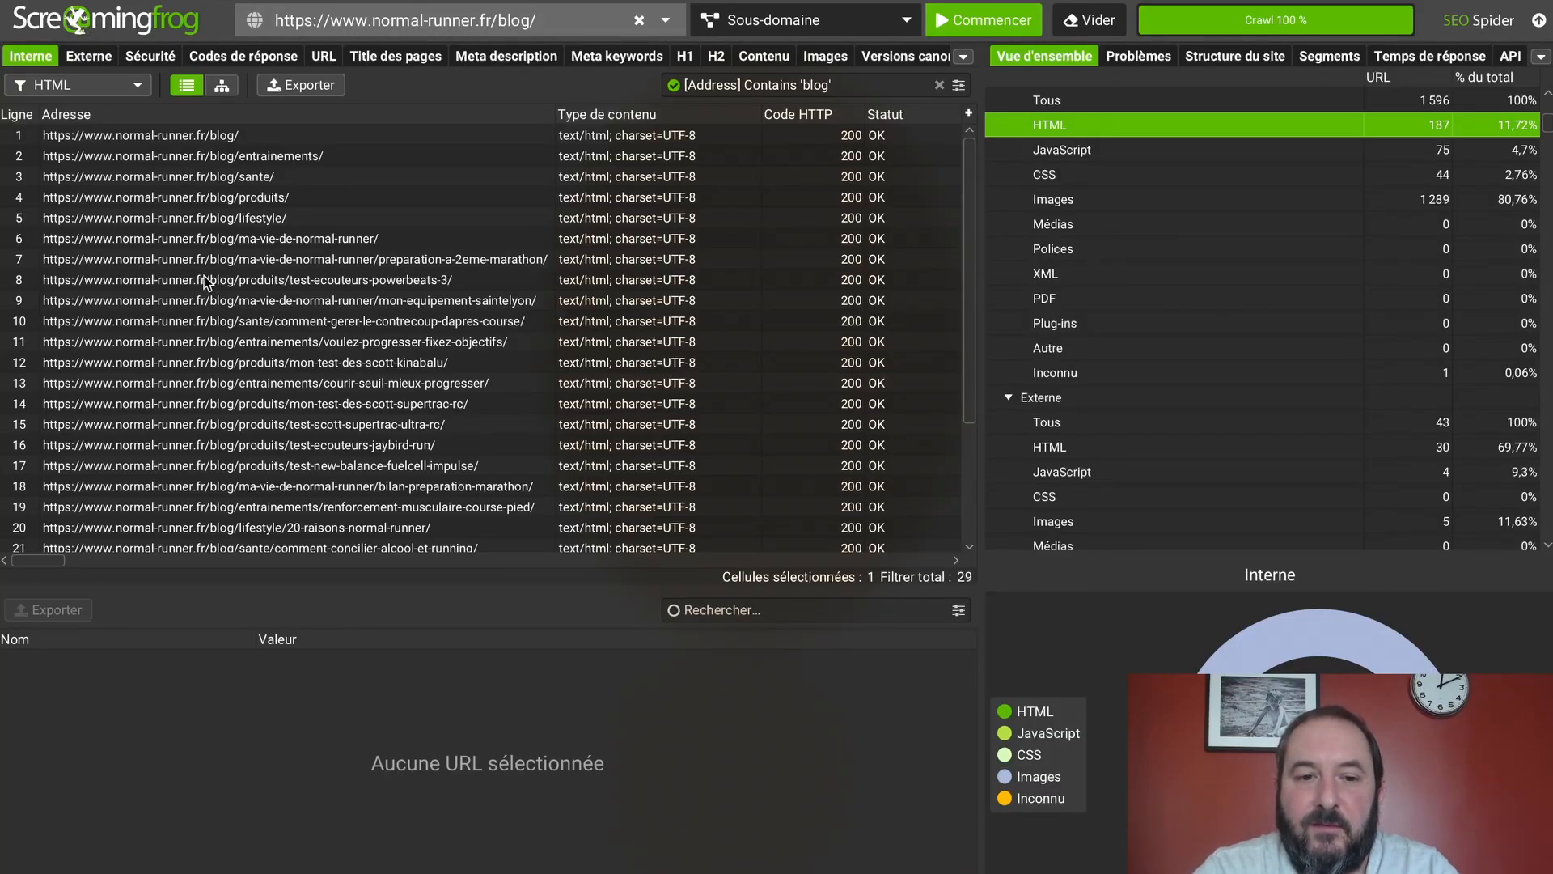
pyautogui.click(556, 16)
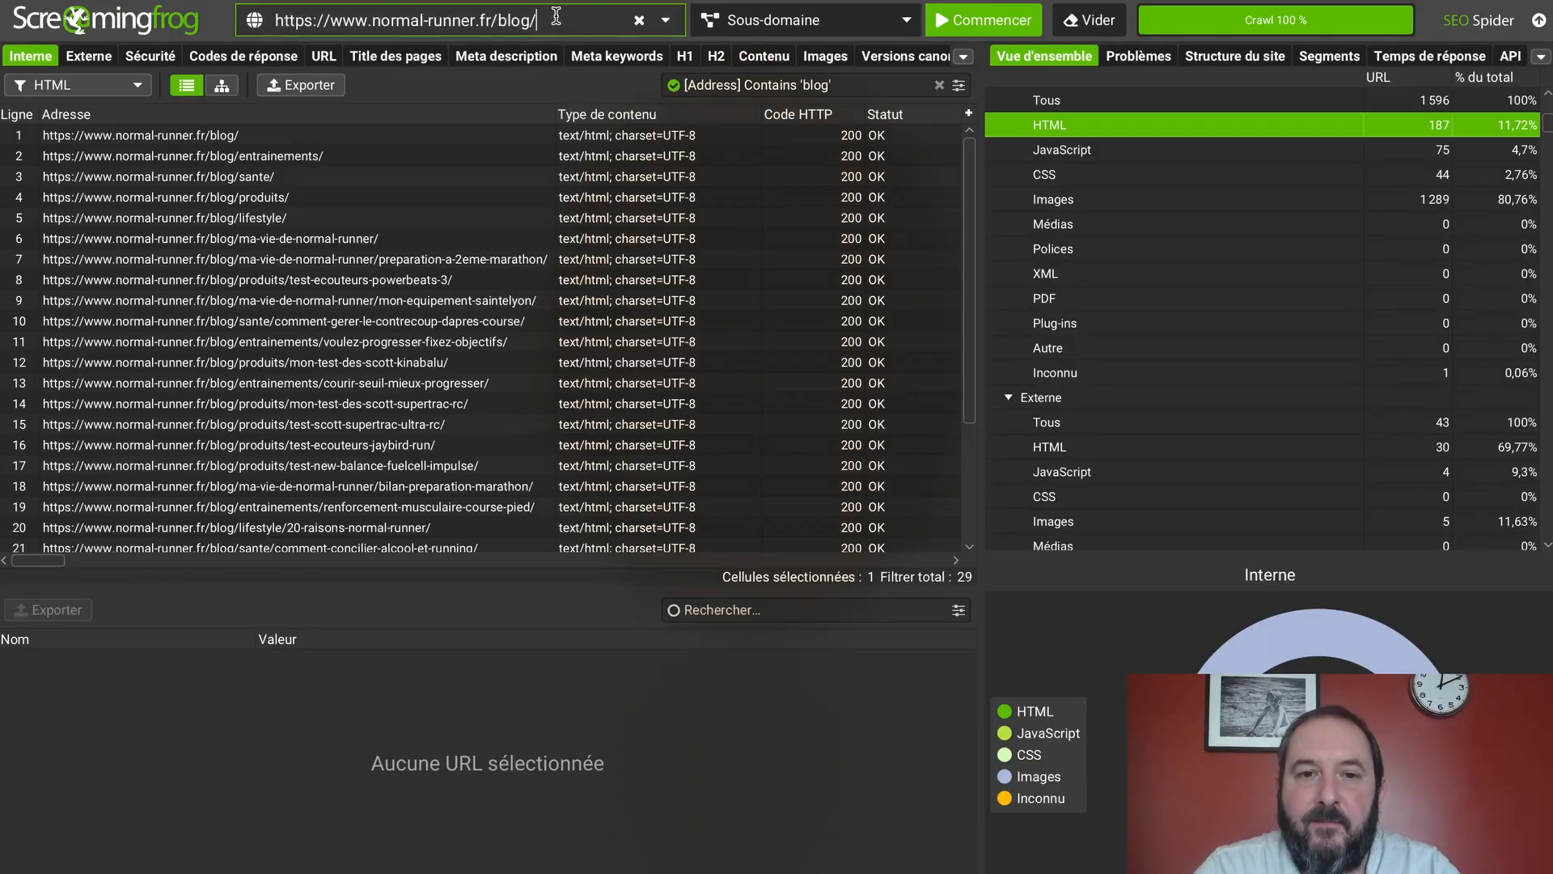
pyautogui.press('BackSpace')
pyautogui.press('BackSpace')
pyautogui.press('BackSpace')
pyautogui.press('BackSpace')
pyautogui.press('BackSpace')
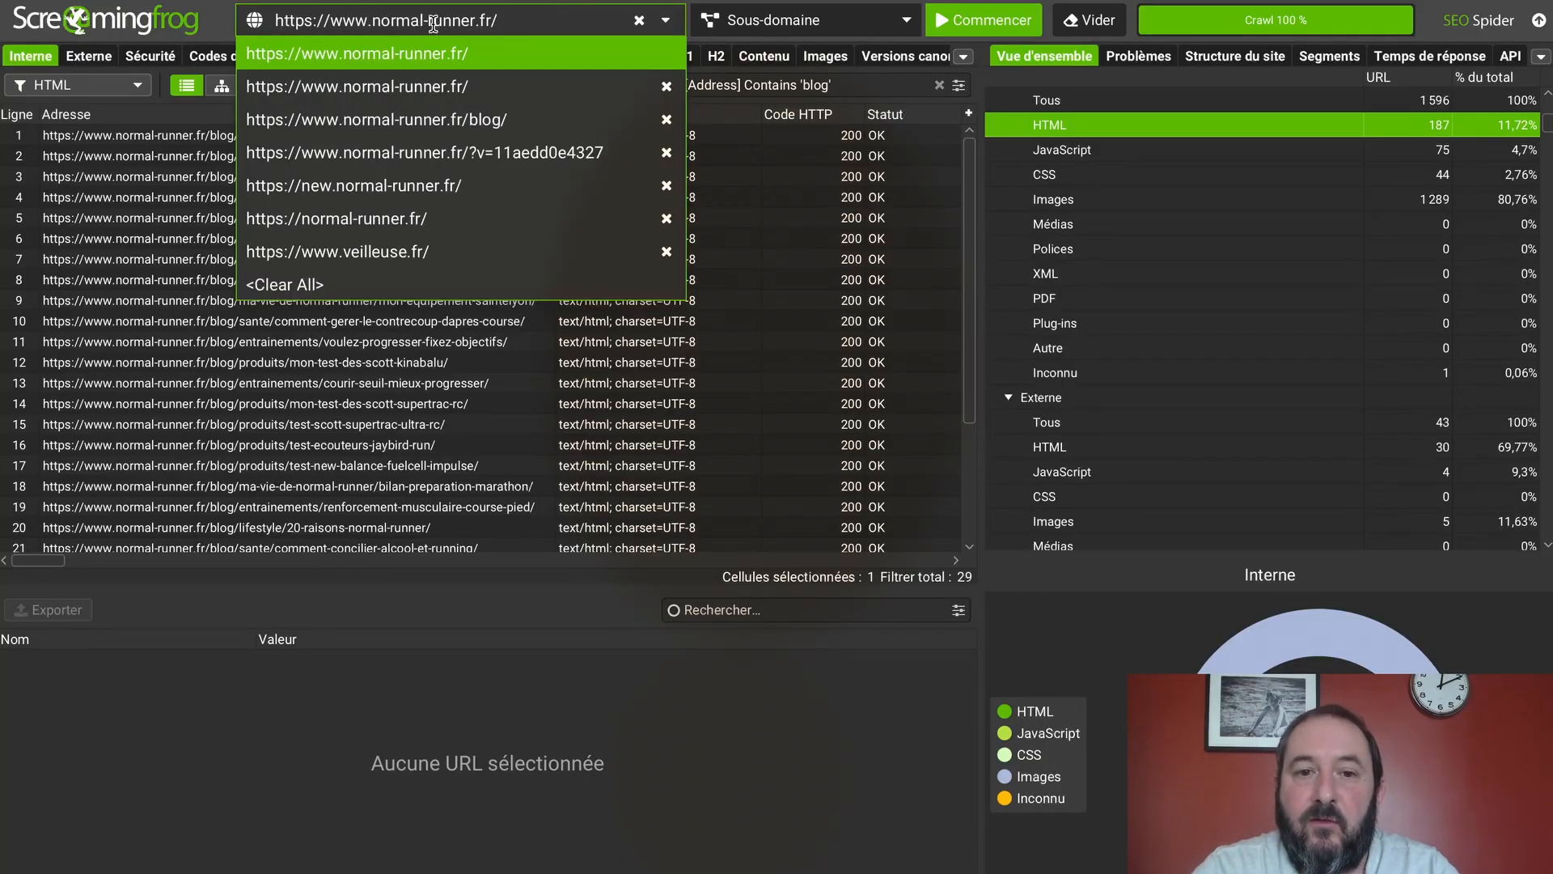
pyautogui.click(983, 20)
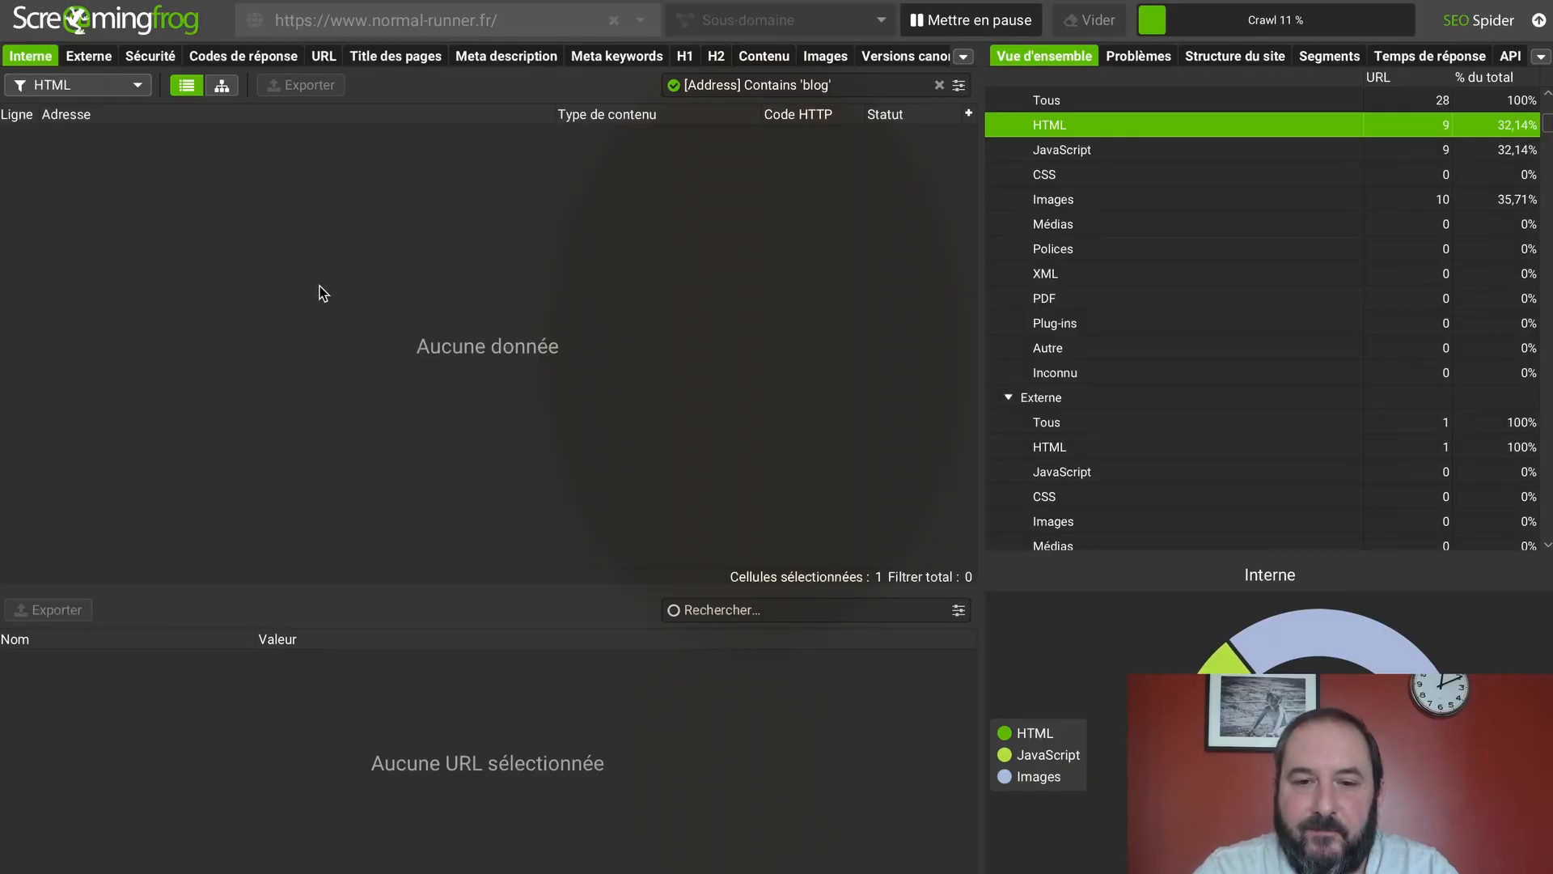
# Step: Set the internal URL list's resource filter to Tous and clear the 'blog' address filter
pyautogui.click(77, 85)
pyautogui.click(44, 108)
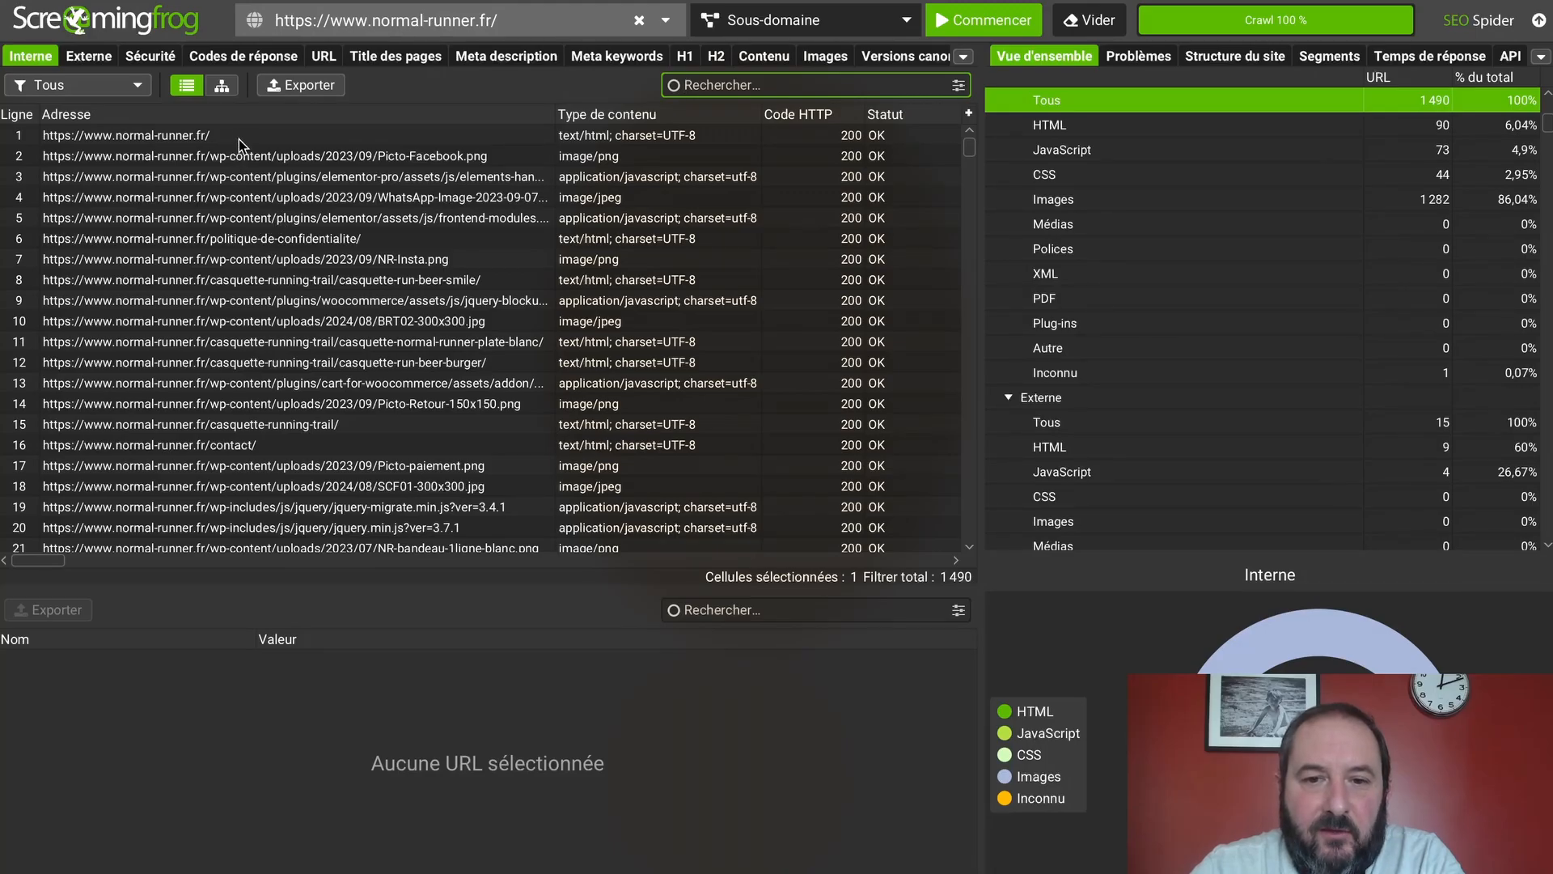
# Step: Examine the crawled URLs with their content types, HTTP codes, statuses and indexability, including any redirected pages
pyautogui.scroll(-20, 237, 137)
pyautogui.scroll(-15, 241, 150)
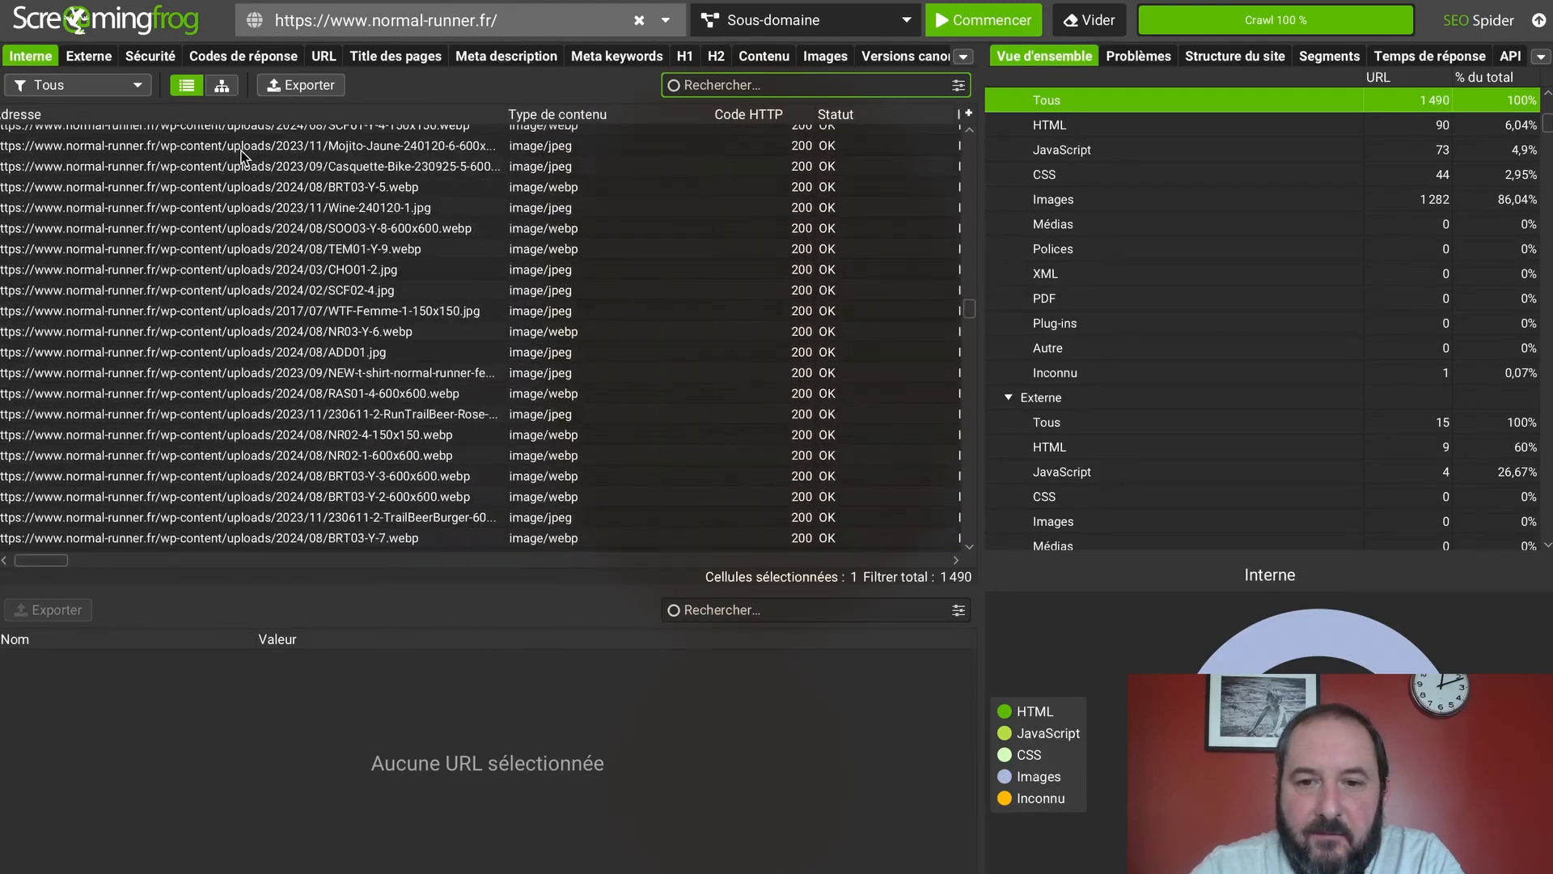
pyautogui.hscroll(2, 241, 151)
pyautogui.scroll(20, 241, 150)
pyautogui.hscroll(2, 241, 151)
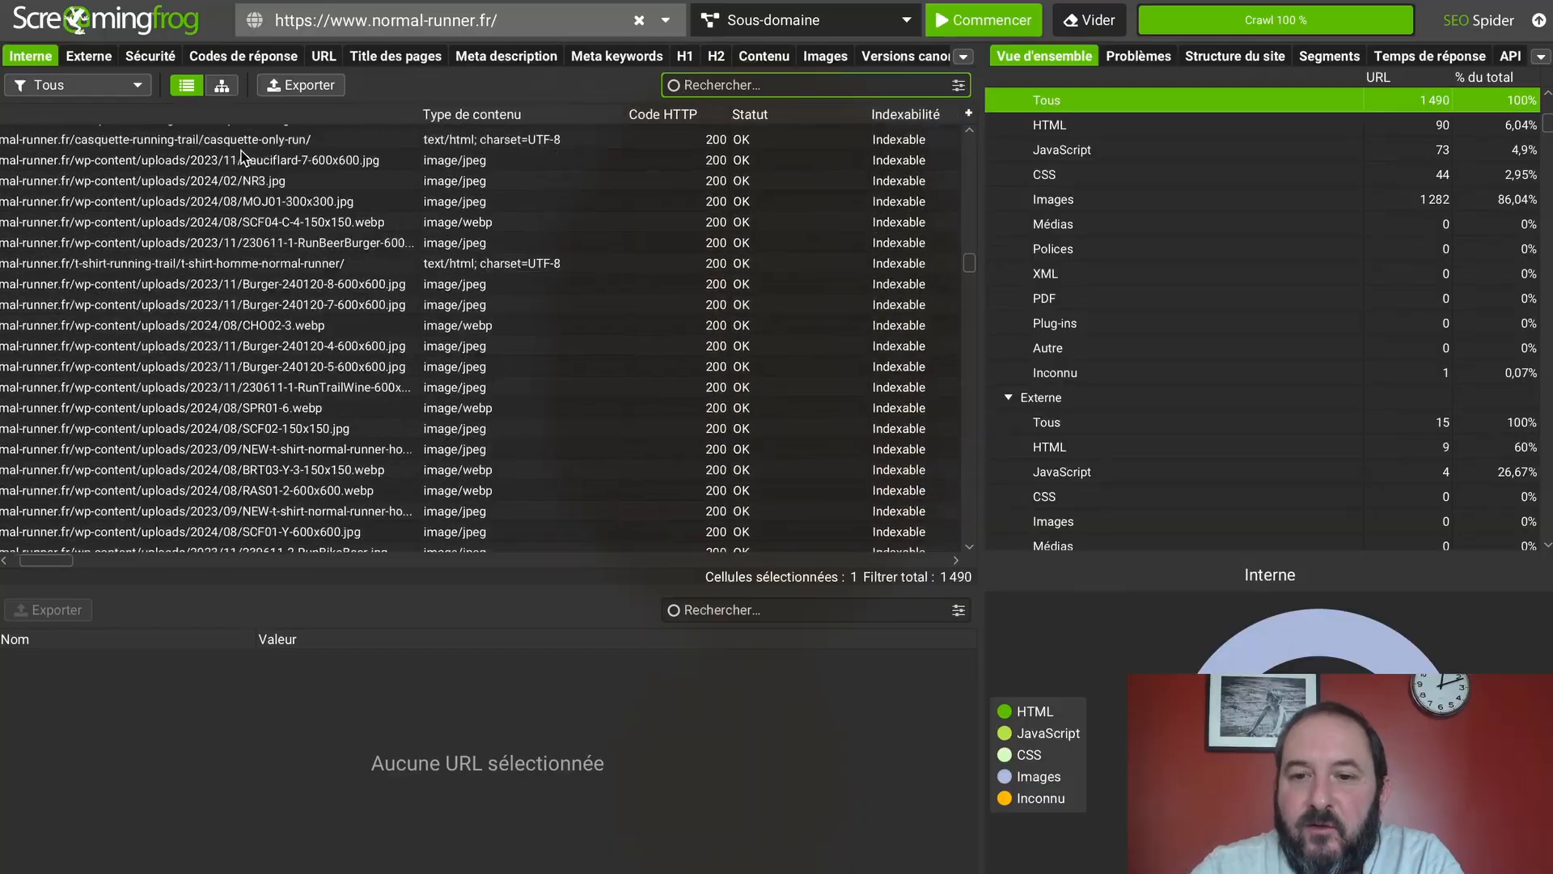
pyautogui.scroll(10, 241, 156)
pyautogui.hscroll(1, 241, 156)
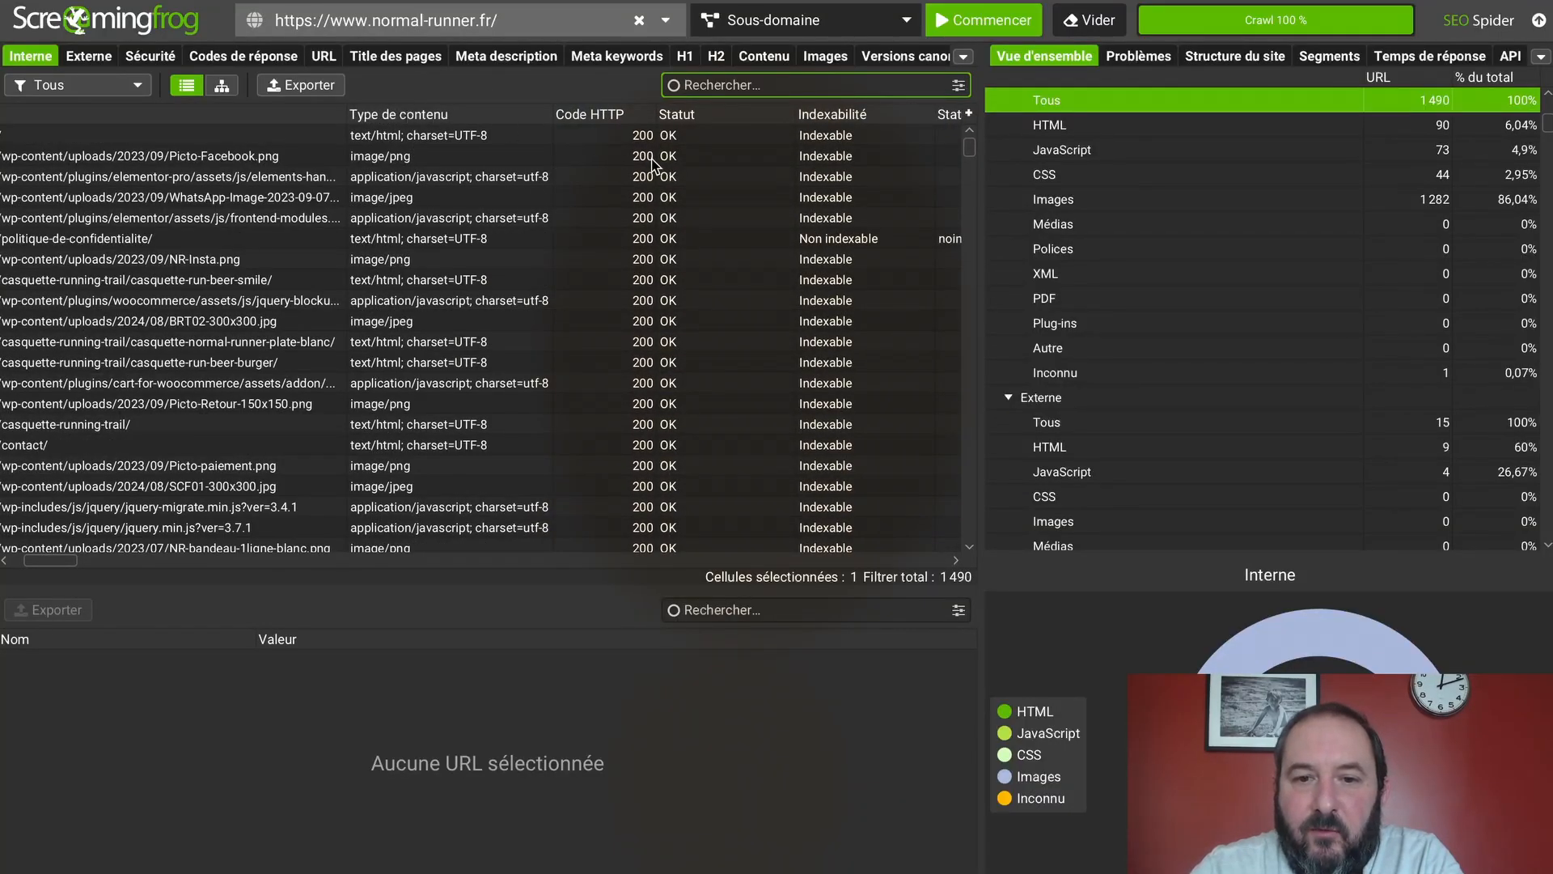
pyautogui.scroll(-10, 608, 211)
pyautogui.hscroll(1, 609, 212)
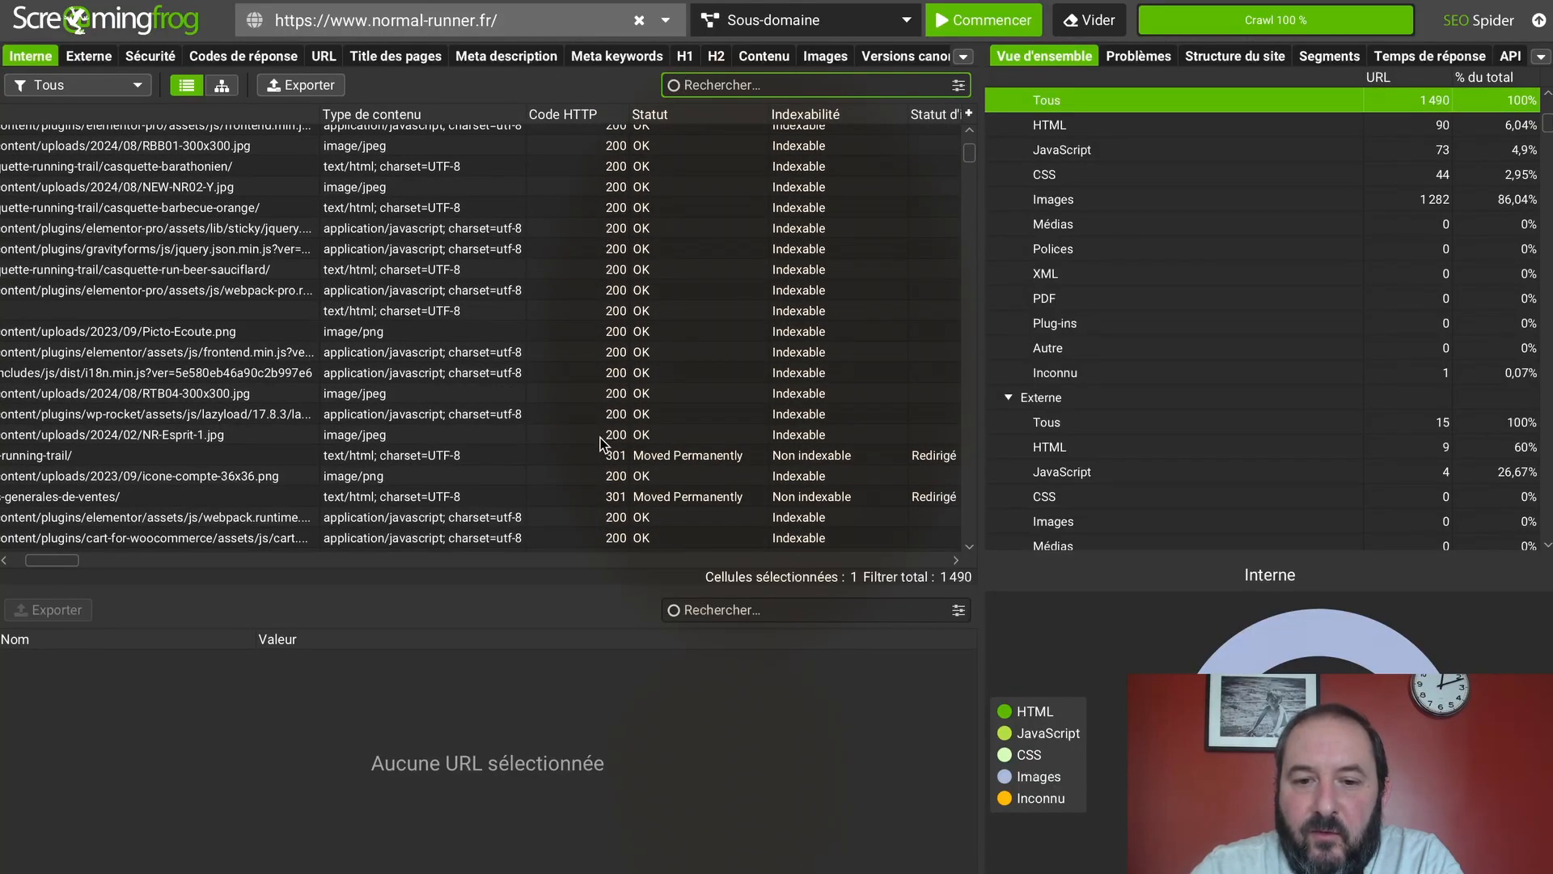
pyautogui.hscroll(-3, 659, 349)
pyautogui.scroll(-2, 659, 349)
pyautogui.hscroll(6, 659, 349)
pyautogui.hscroll(-6, 659, 349)
pyautogui.scroll(10, 659, 350)
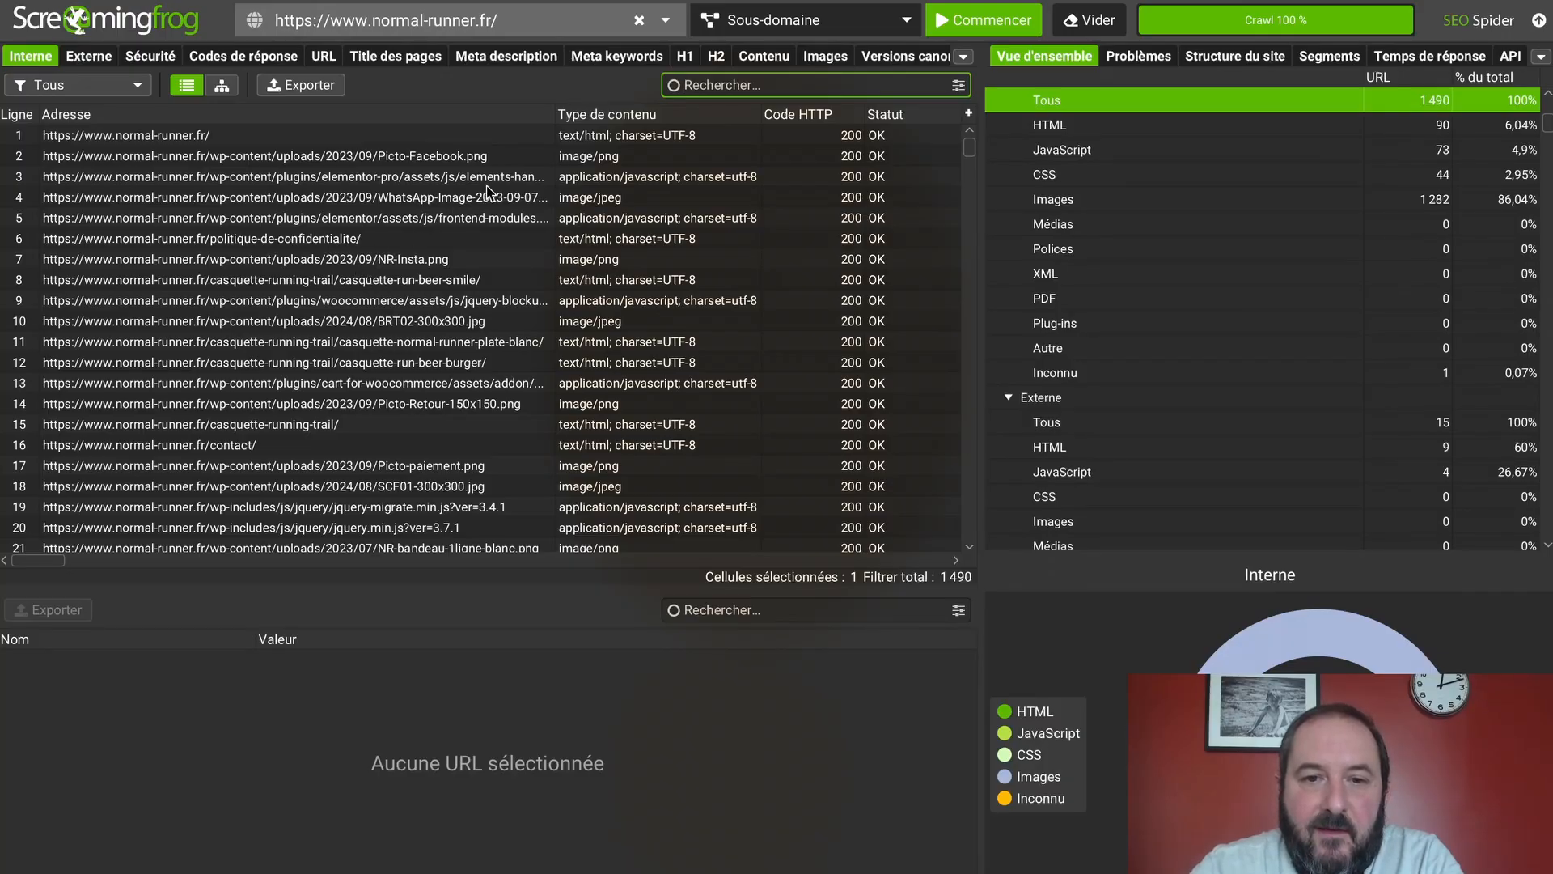
# Step: Widen the Adresse column and view the details of the Picto-Facebook.png and /casquette-running-trail/ URLs
pyautogui.moveTo(555, 111); pyautogui.dragTo(718, 110)
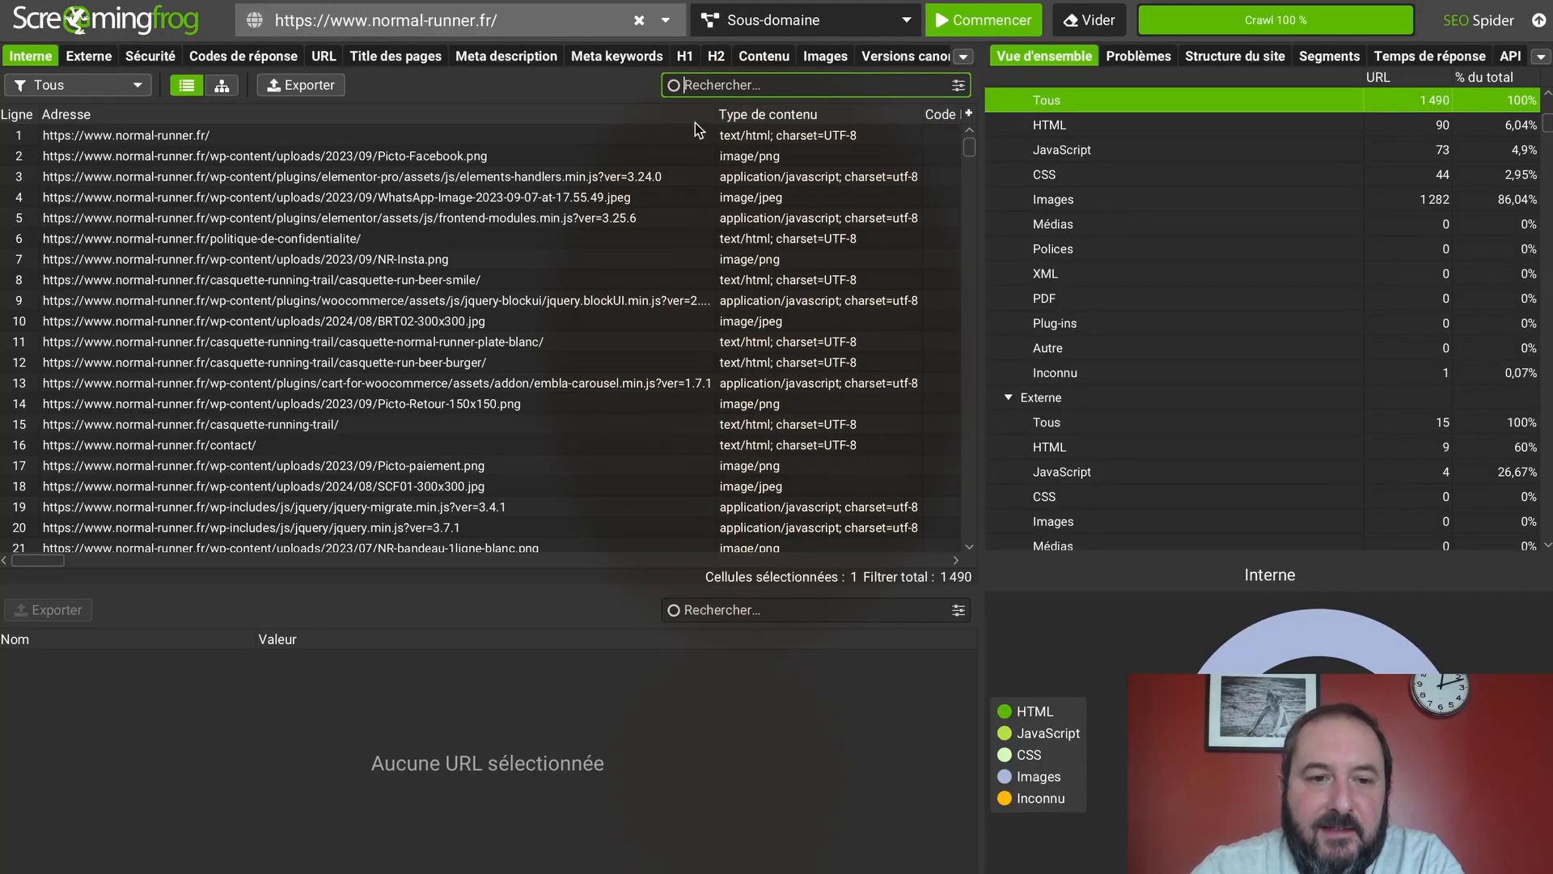
pyautogui.click(247, 159)
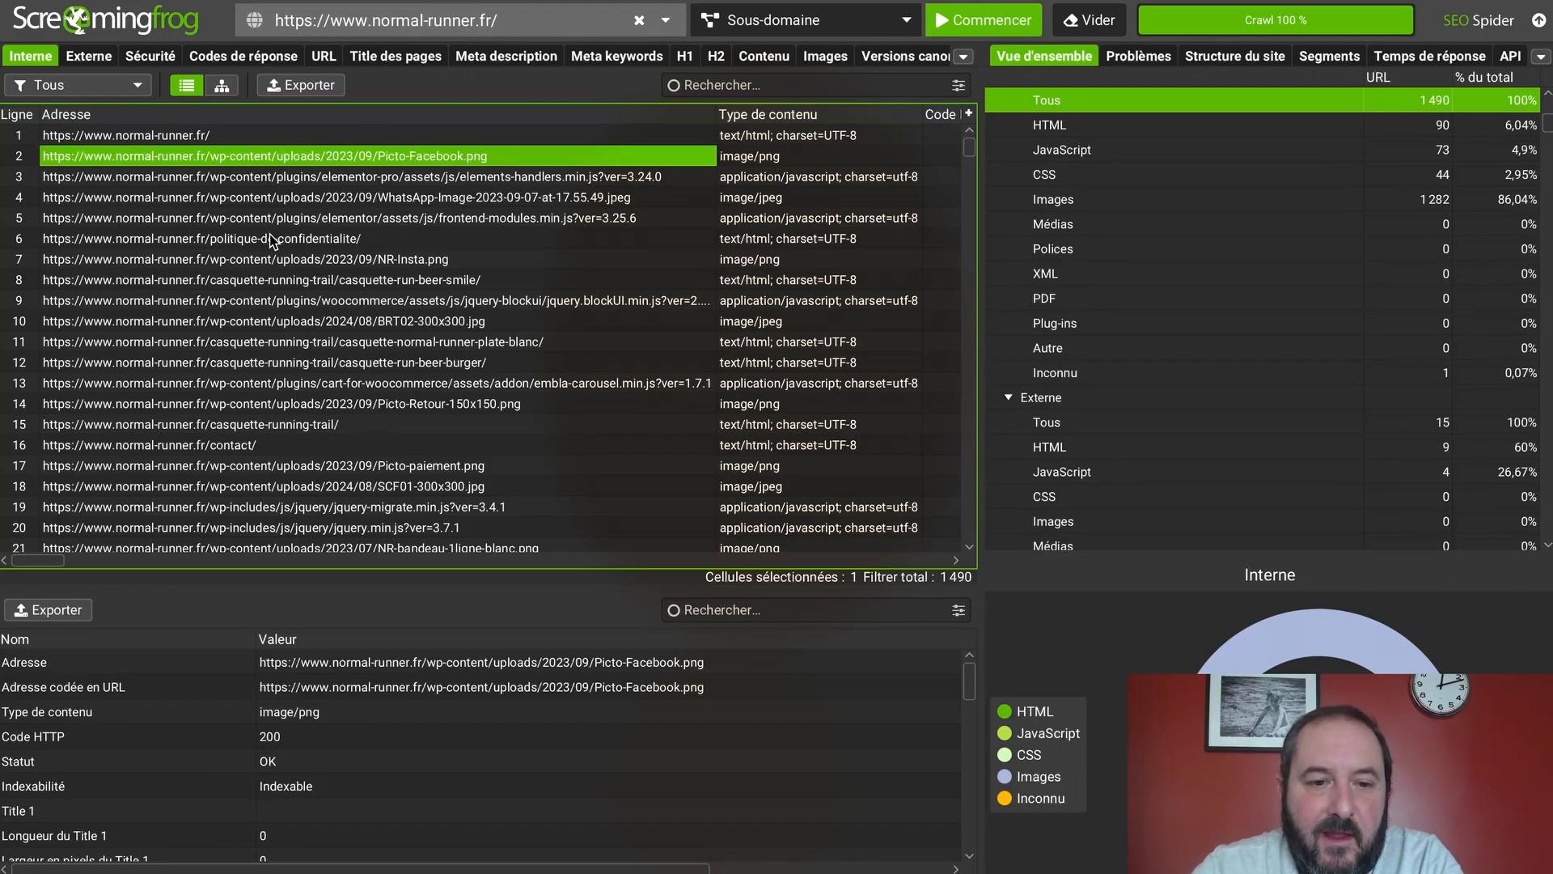
pyautogui.scroll(-1, 269, 235)
pyautogui.click(169, 412)
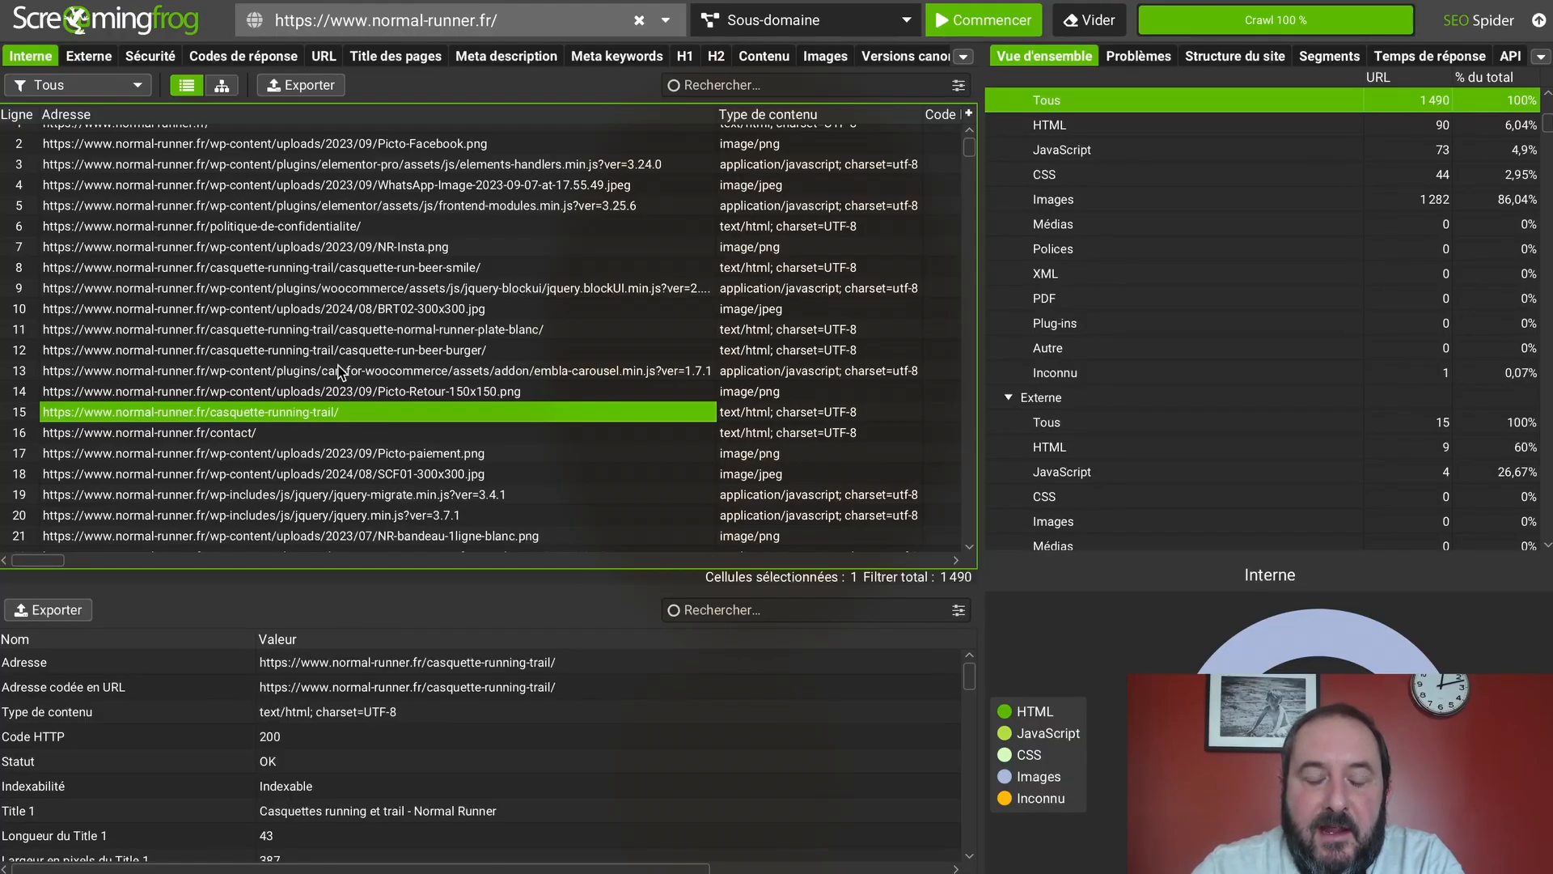
pyautogui.scroll(1, 339, 371)
pyautogui.scroll(-1, 372, 332)
pyautogui.scroll(2, 411, 289)
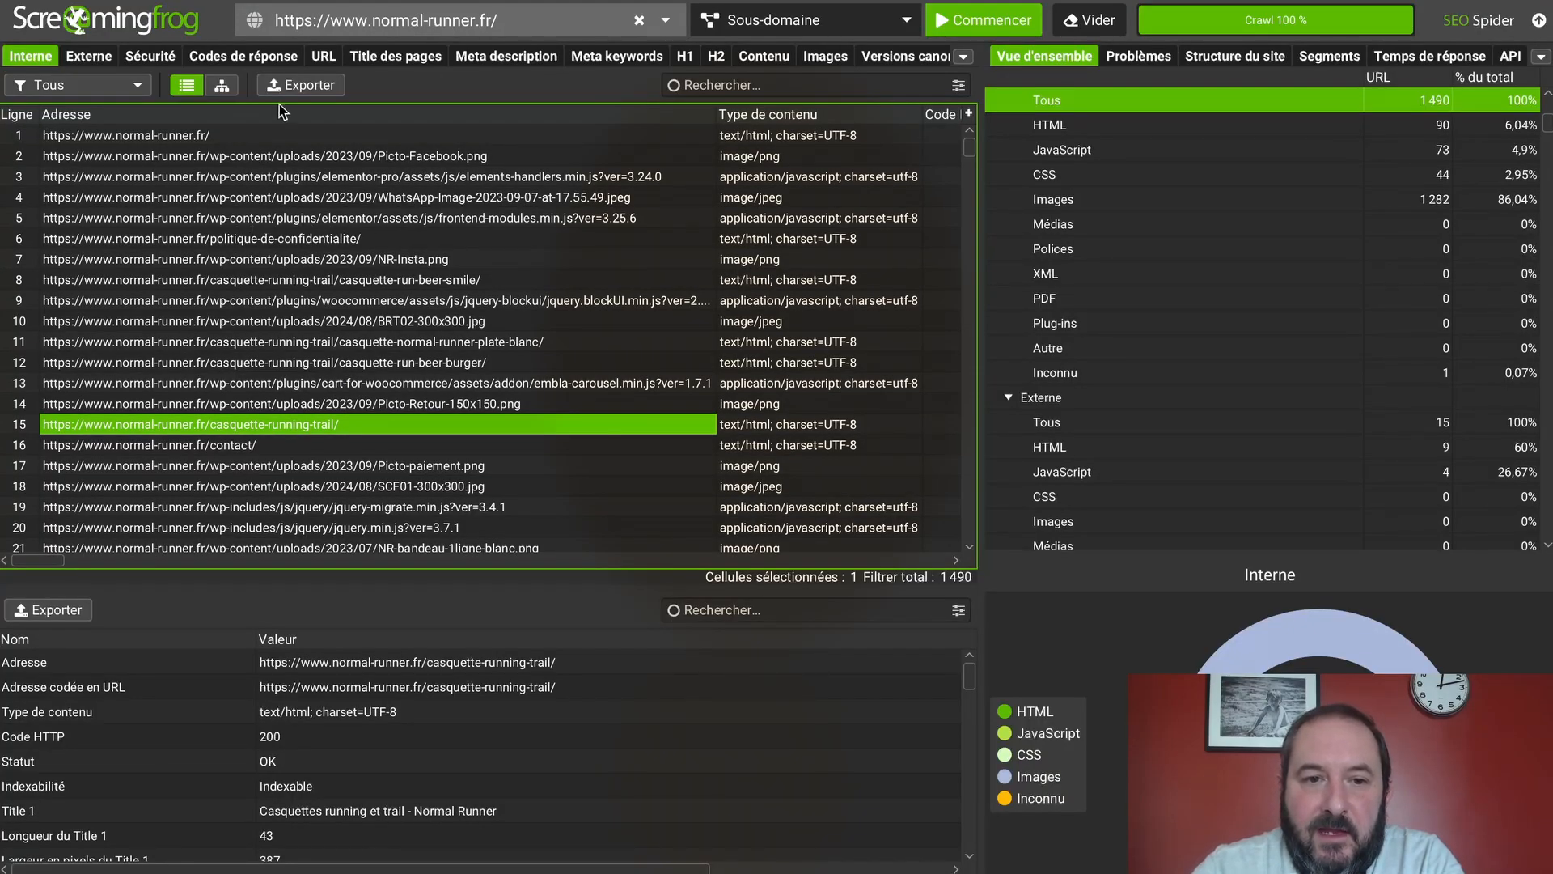
# Step: Export the complete internal URL list as interne_tous_V2.csv in comma-separated format to the Downloads folder
pyautogui.click(287, 85)
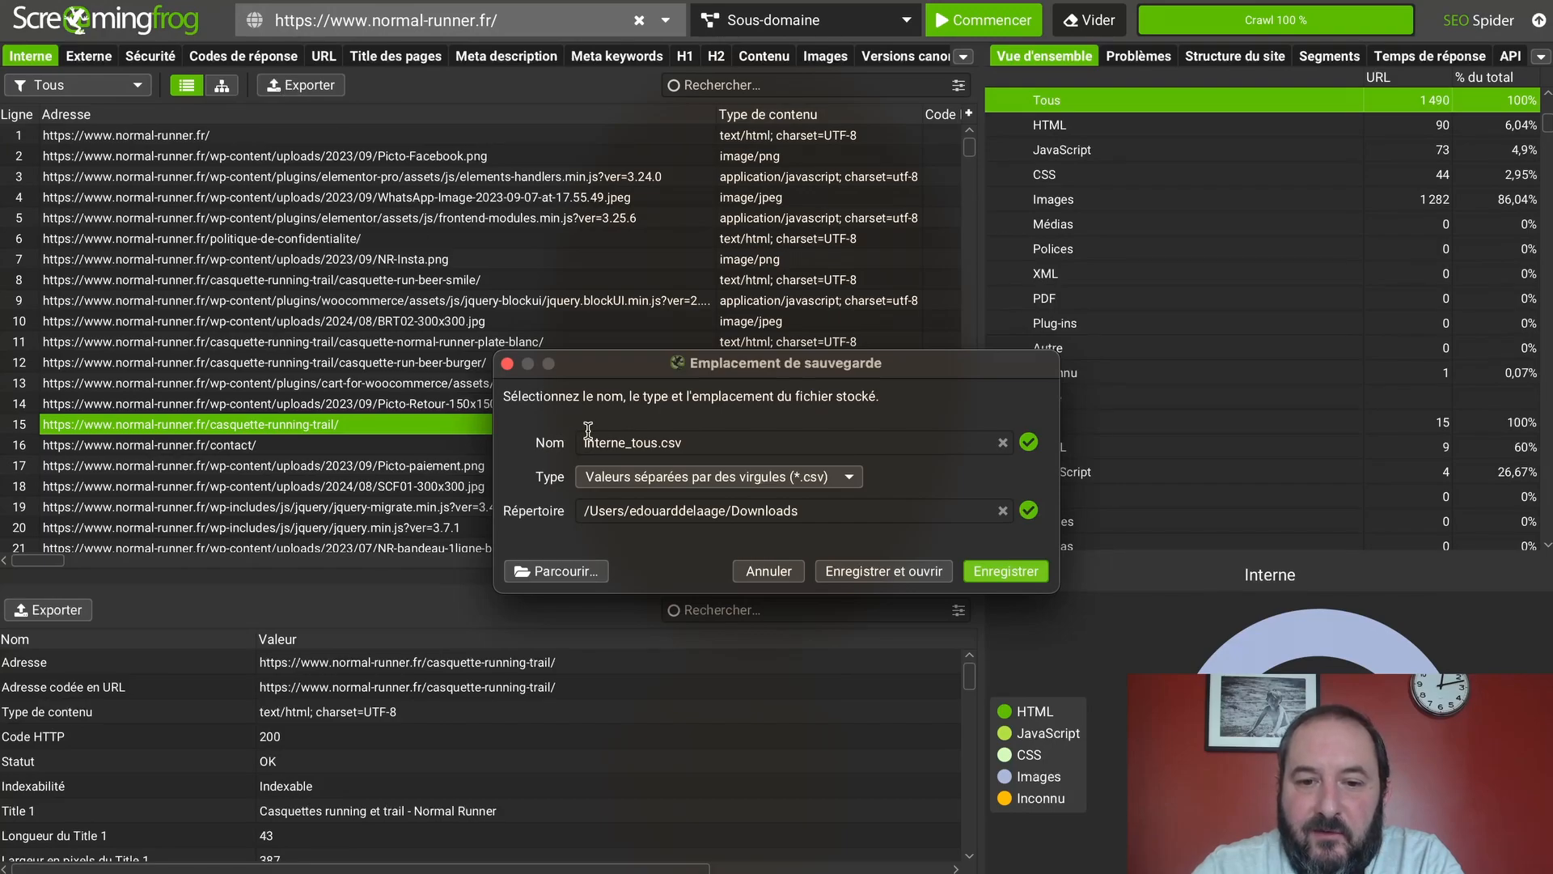
pyautogui.doubleClick(651, 442)
pyautogui.click(659, 440)
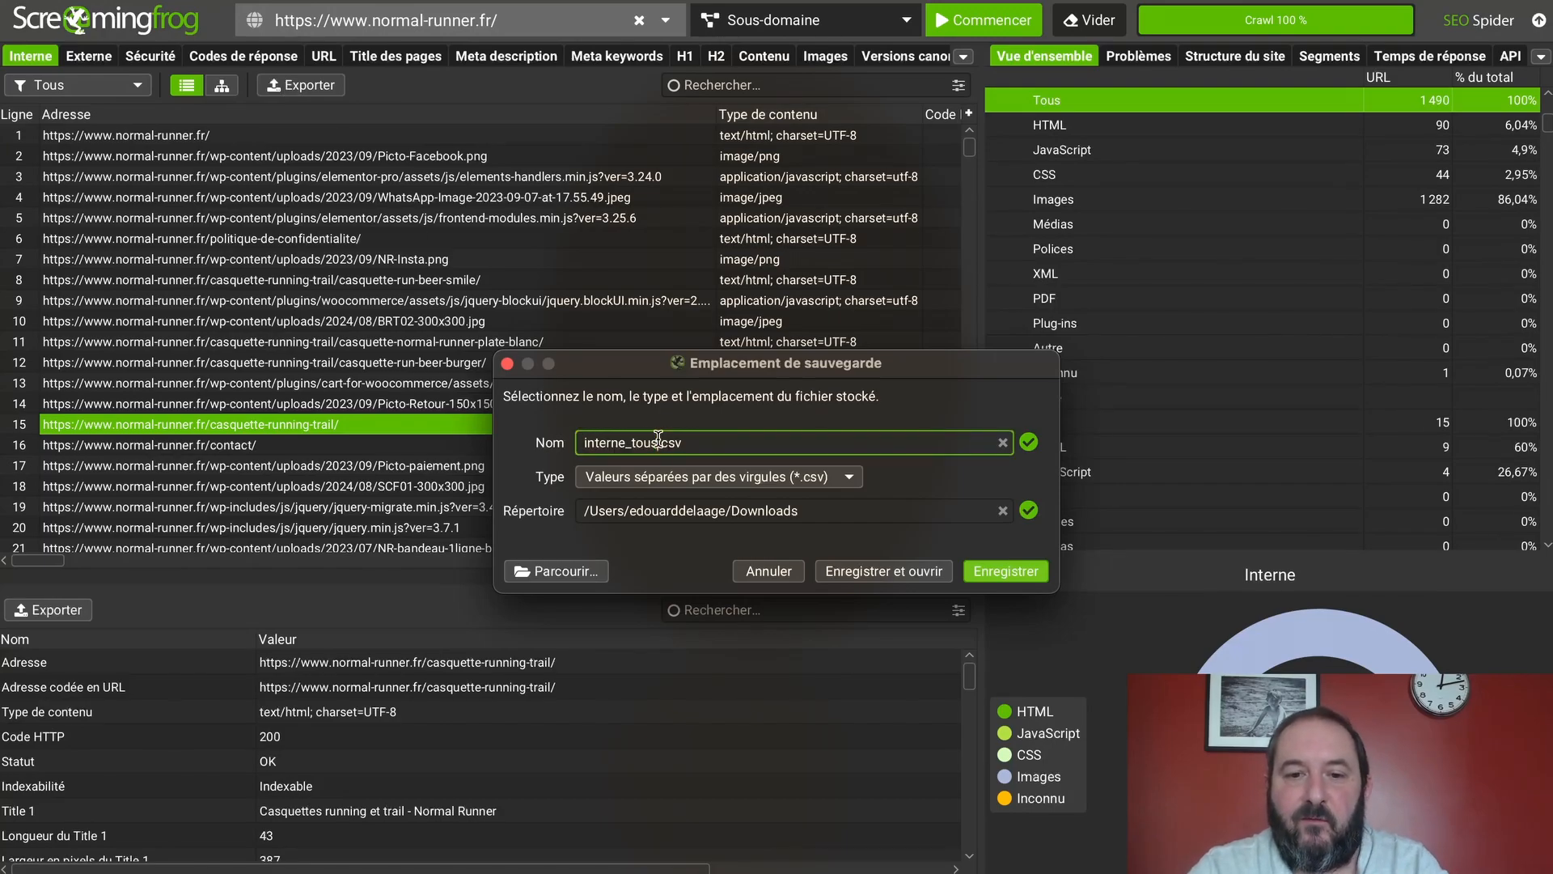
pyautogui.click(1006, 571)
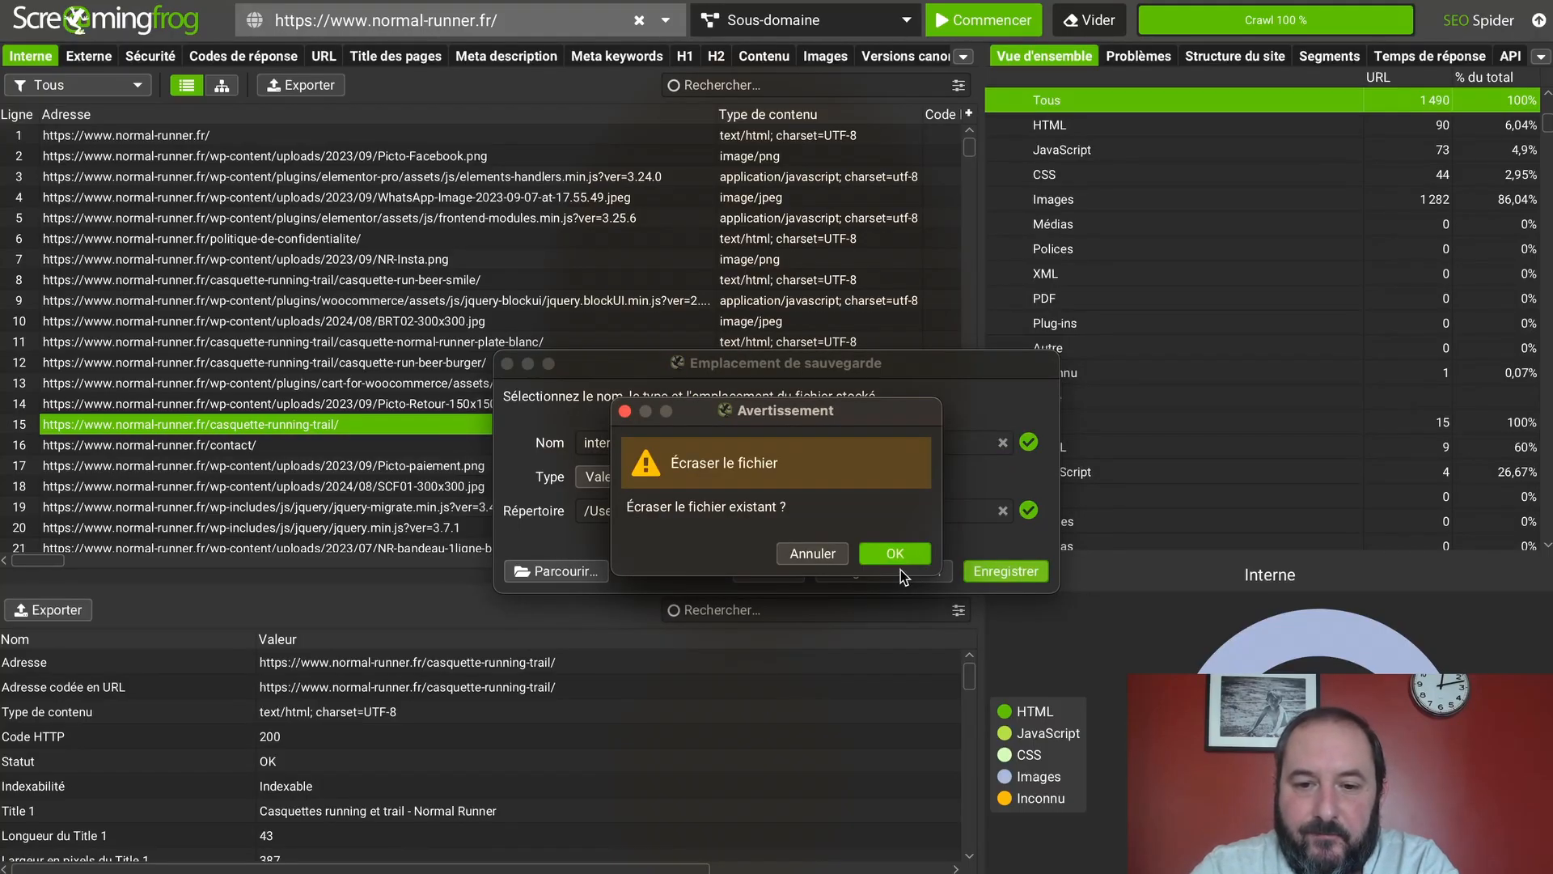
pyautogui.click(841, 566)
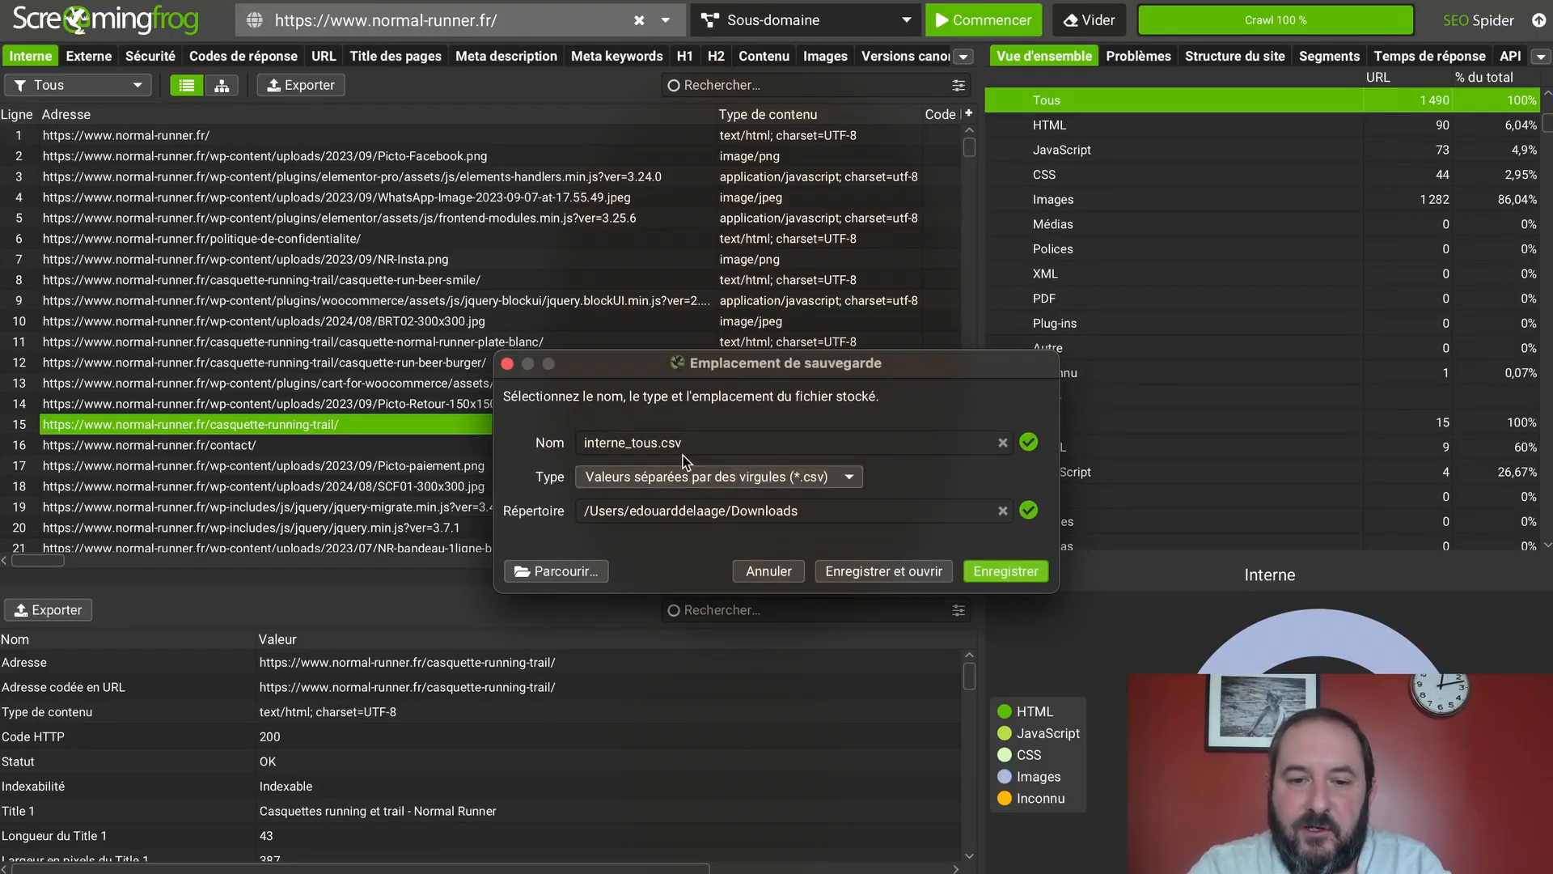
pyautogui.click(664, 446)
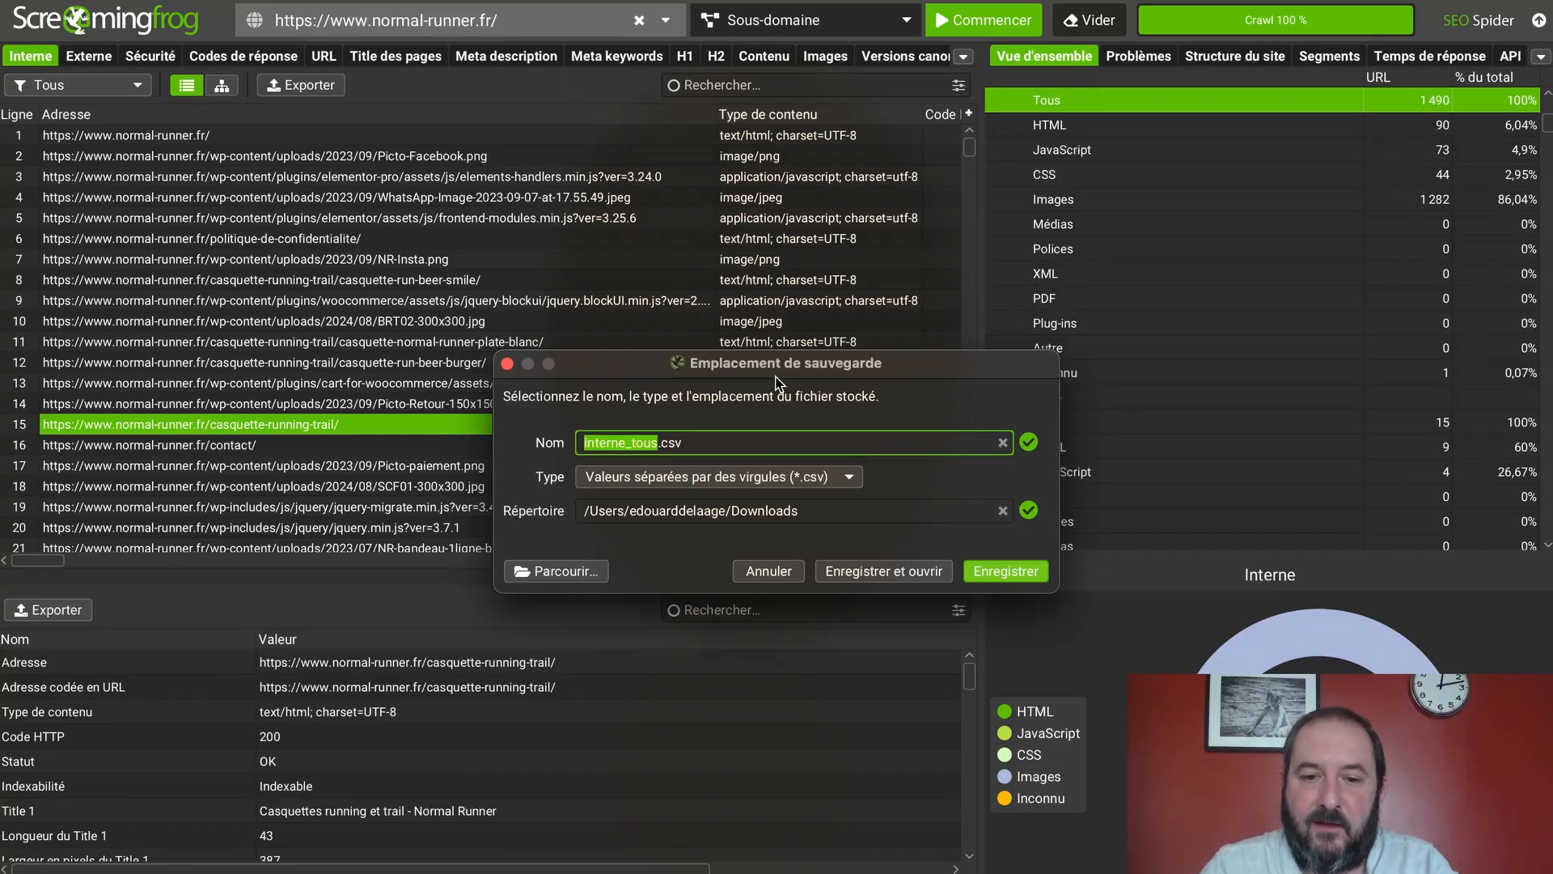
pyautogui.press('Right')
pyautogui.write('_V2')
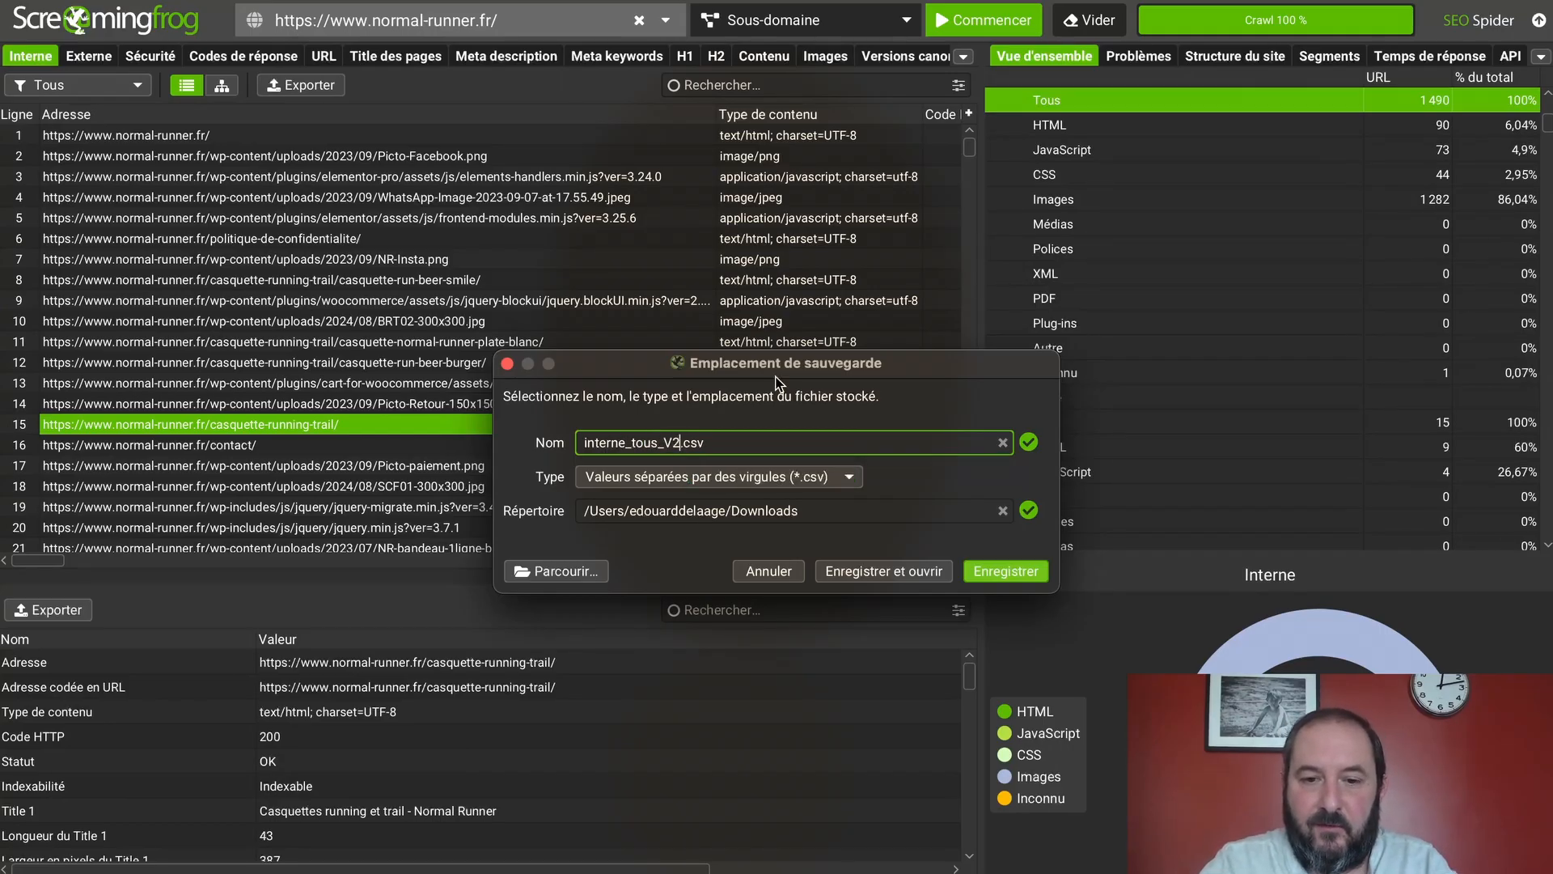
pyautogui.click(1014, 576)
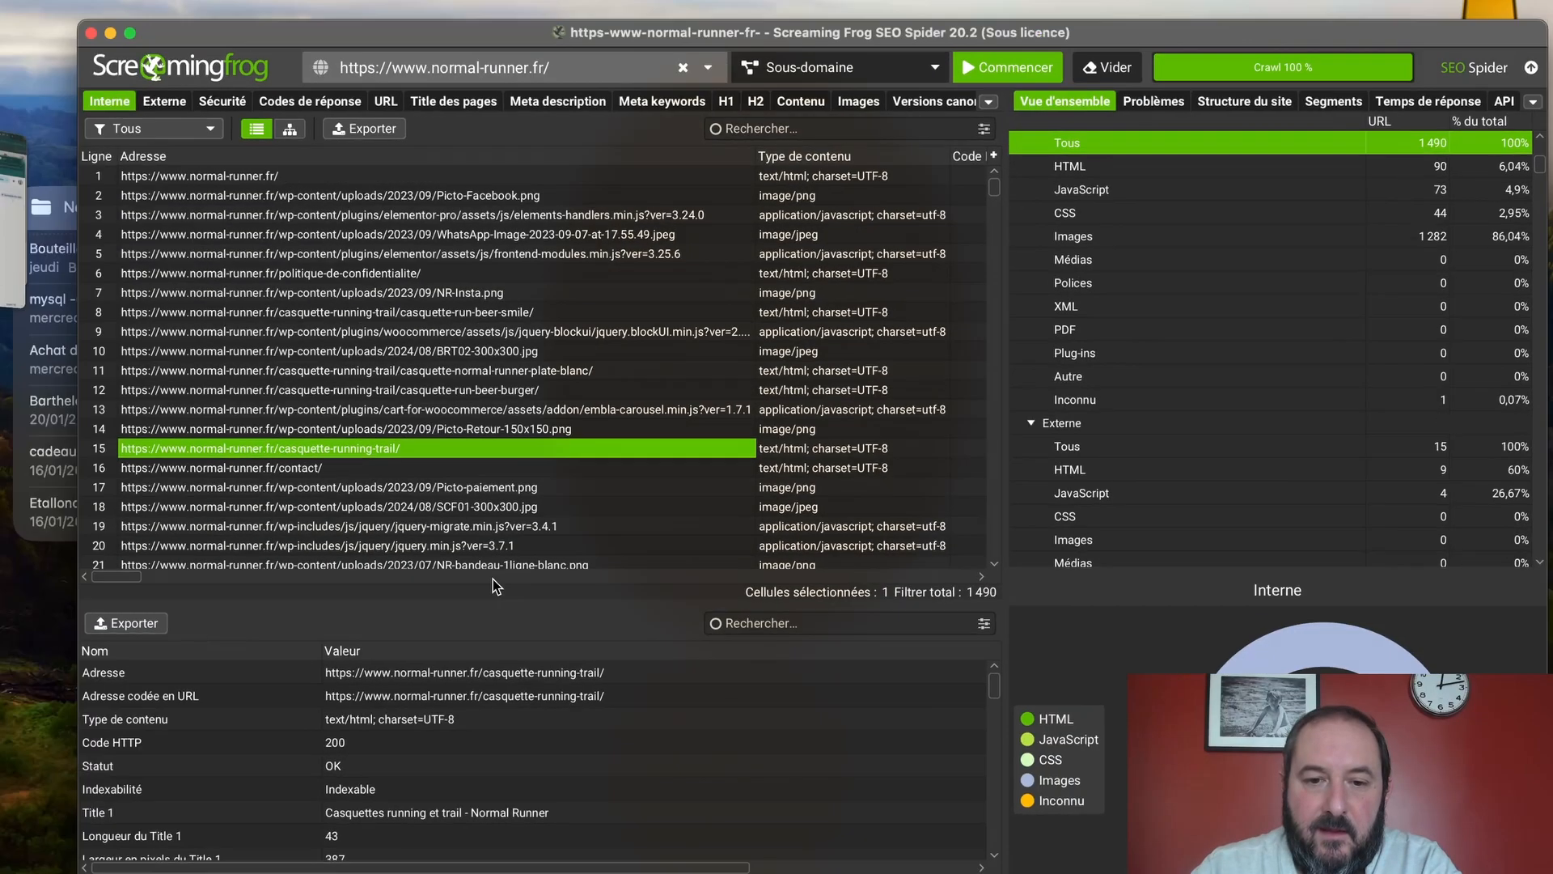
# Step: Switch to Finder and locate the exported interne_tous_V2.csv file in the Téléchargements folder to preview it
pyautogui.hotkey('ctrl', 'Up')
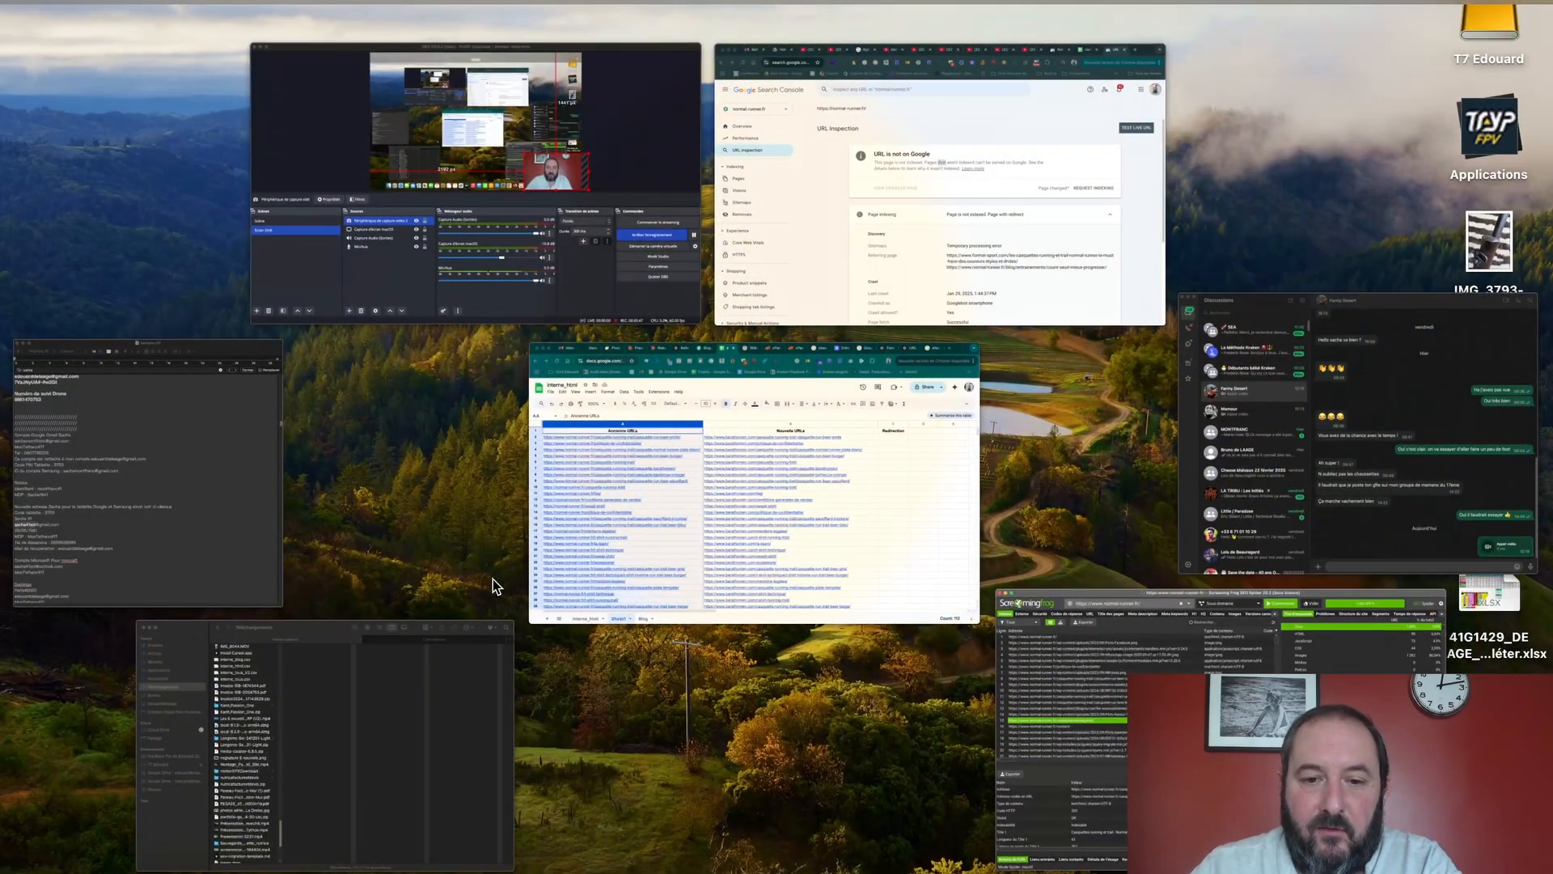
pyautogui.click(411, 717)
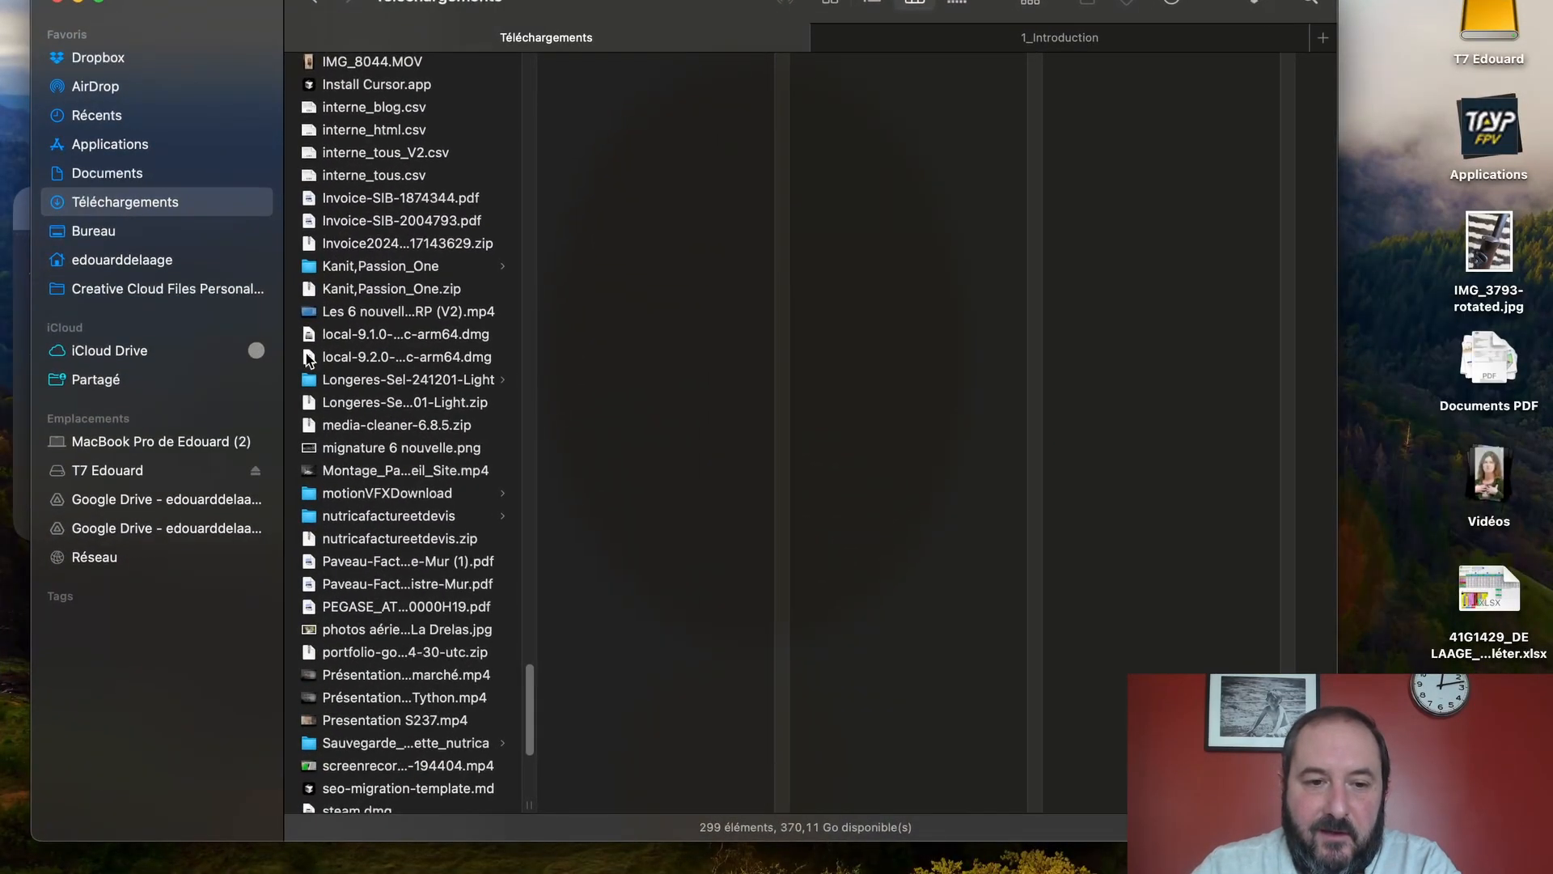
pyautogui.scroll(-5, 374, 525)
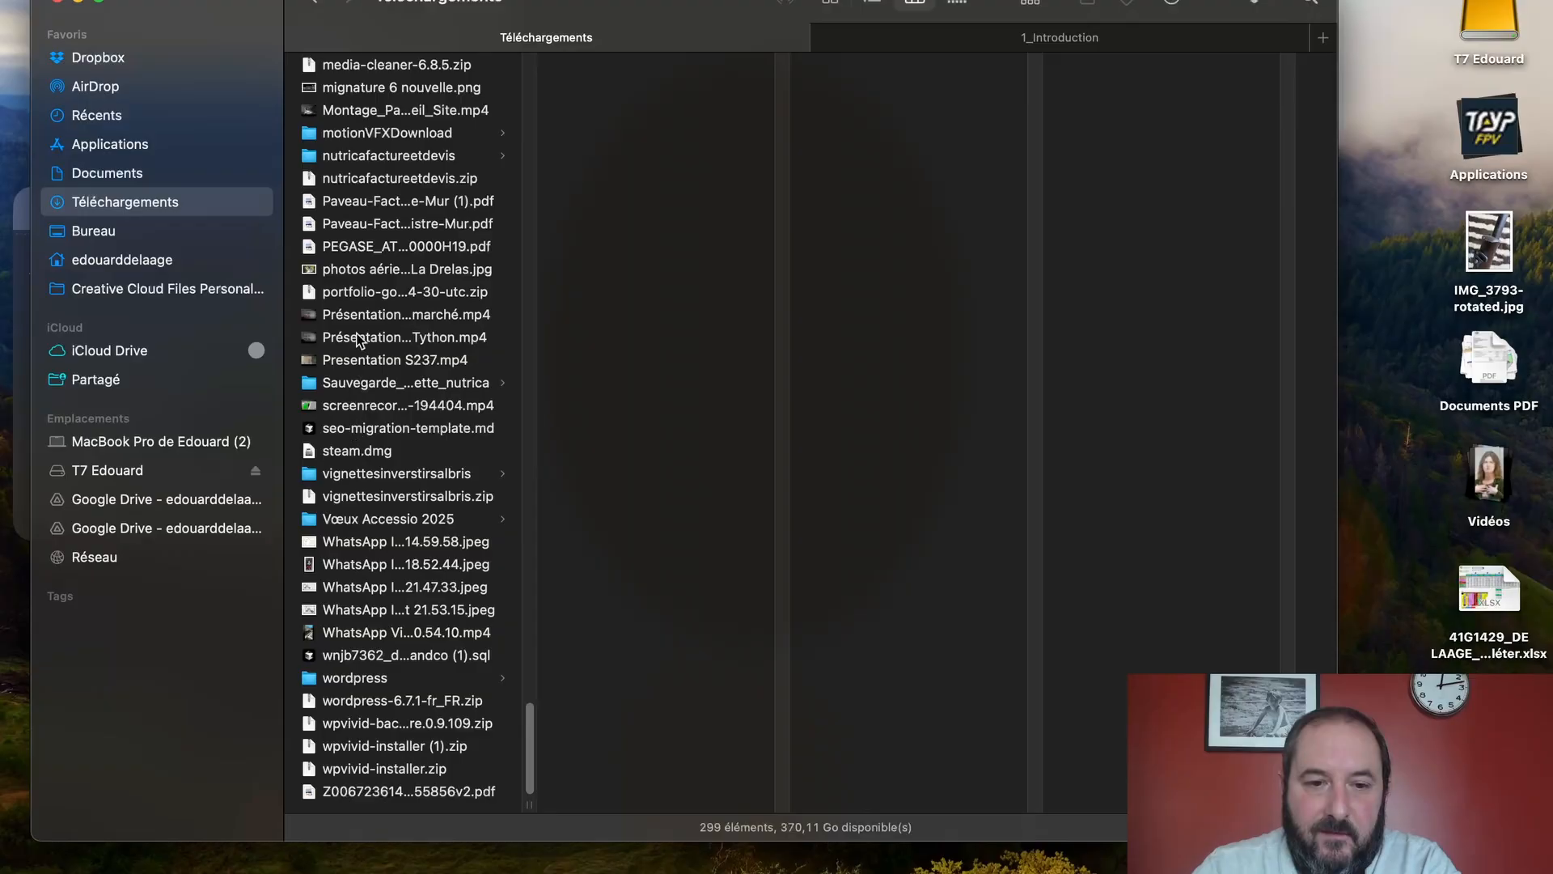
pyautogui.scroll(10, 356, 485)
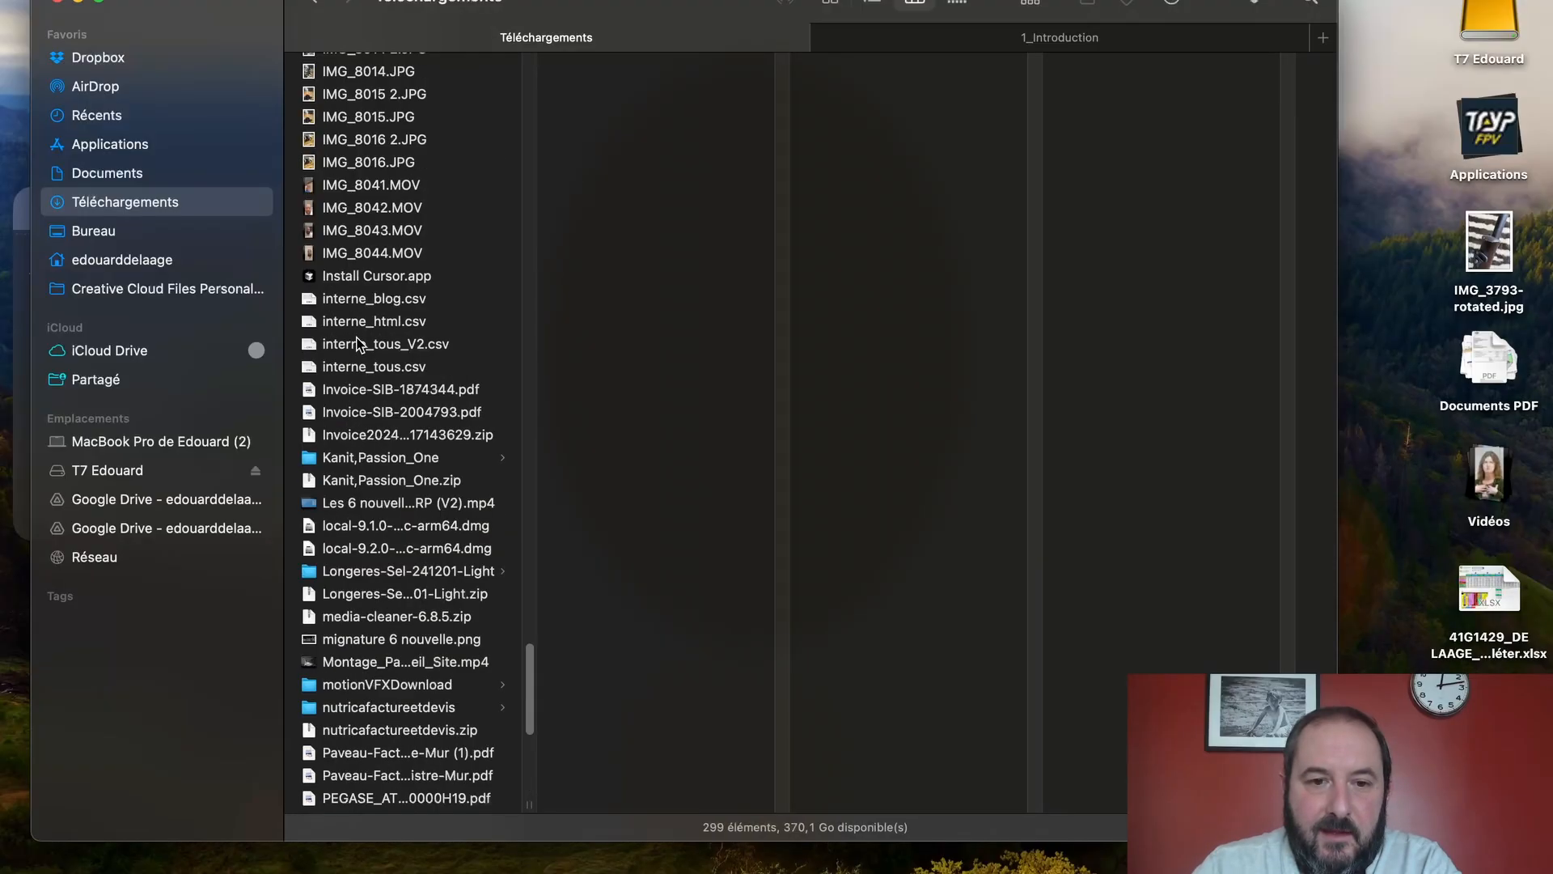
pyautogui.click(394, 346)
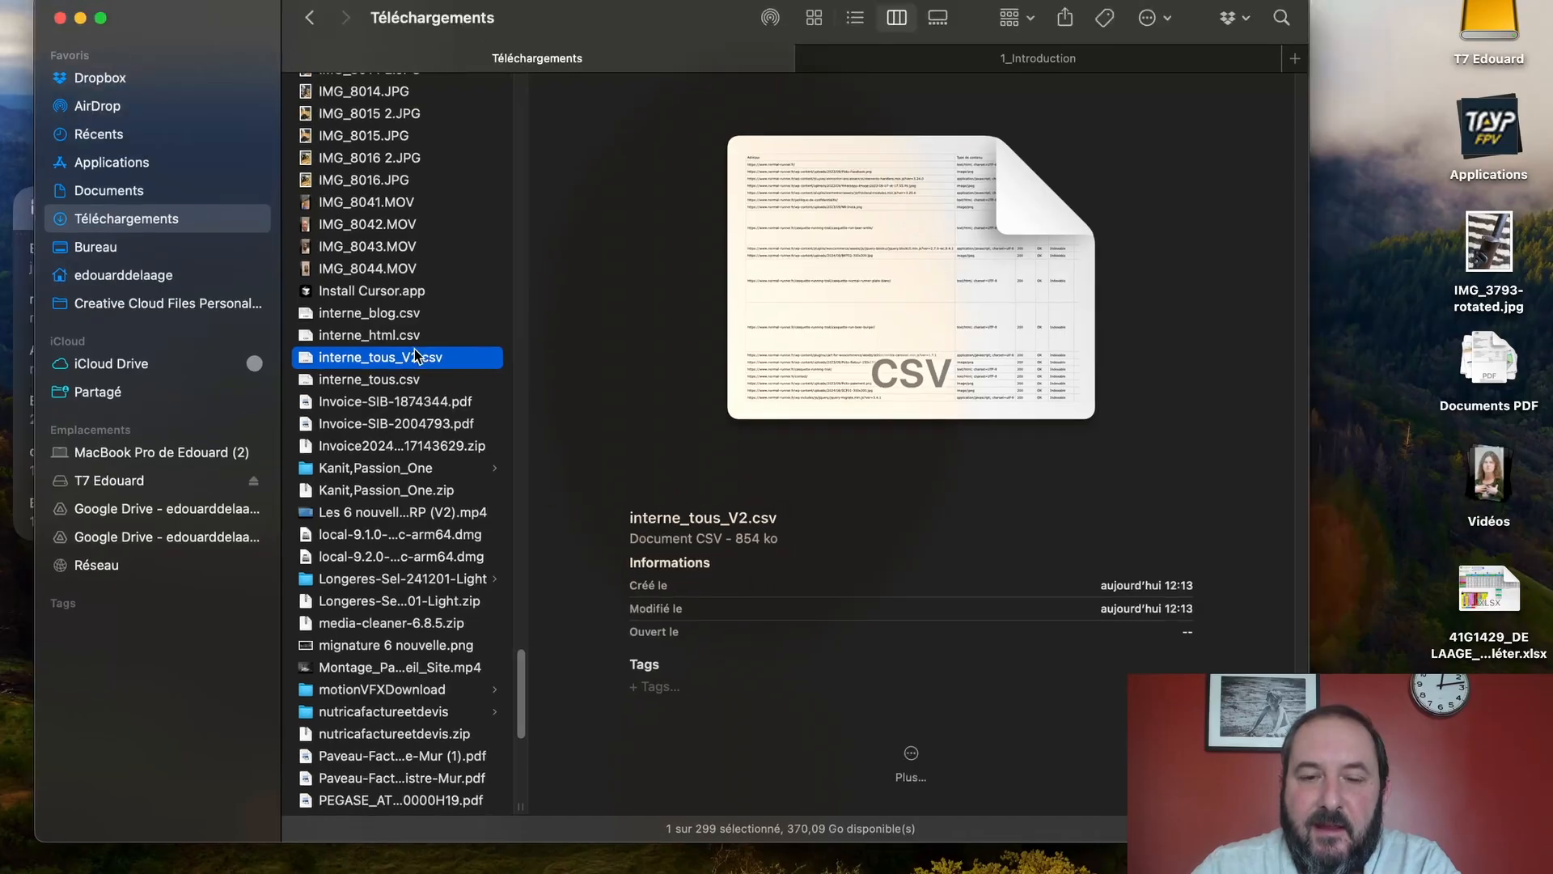
# Step: Switch to the interne_html spreadsheet in Google Sheets and look over its Adresse, Type de contenu and Statut columns
pyautogui.hotkey('ctrl', 'Up')
pyautogui.click(1141, 671)
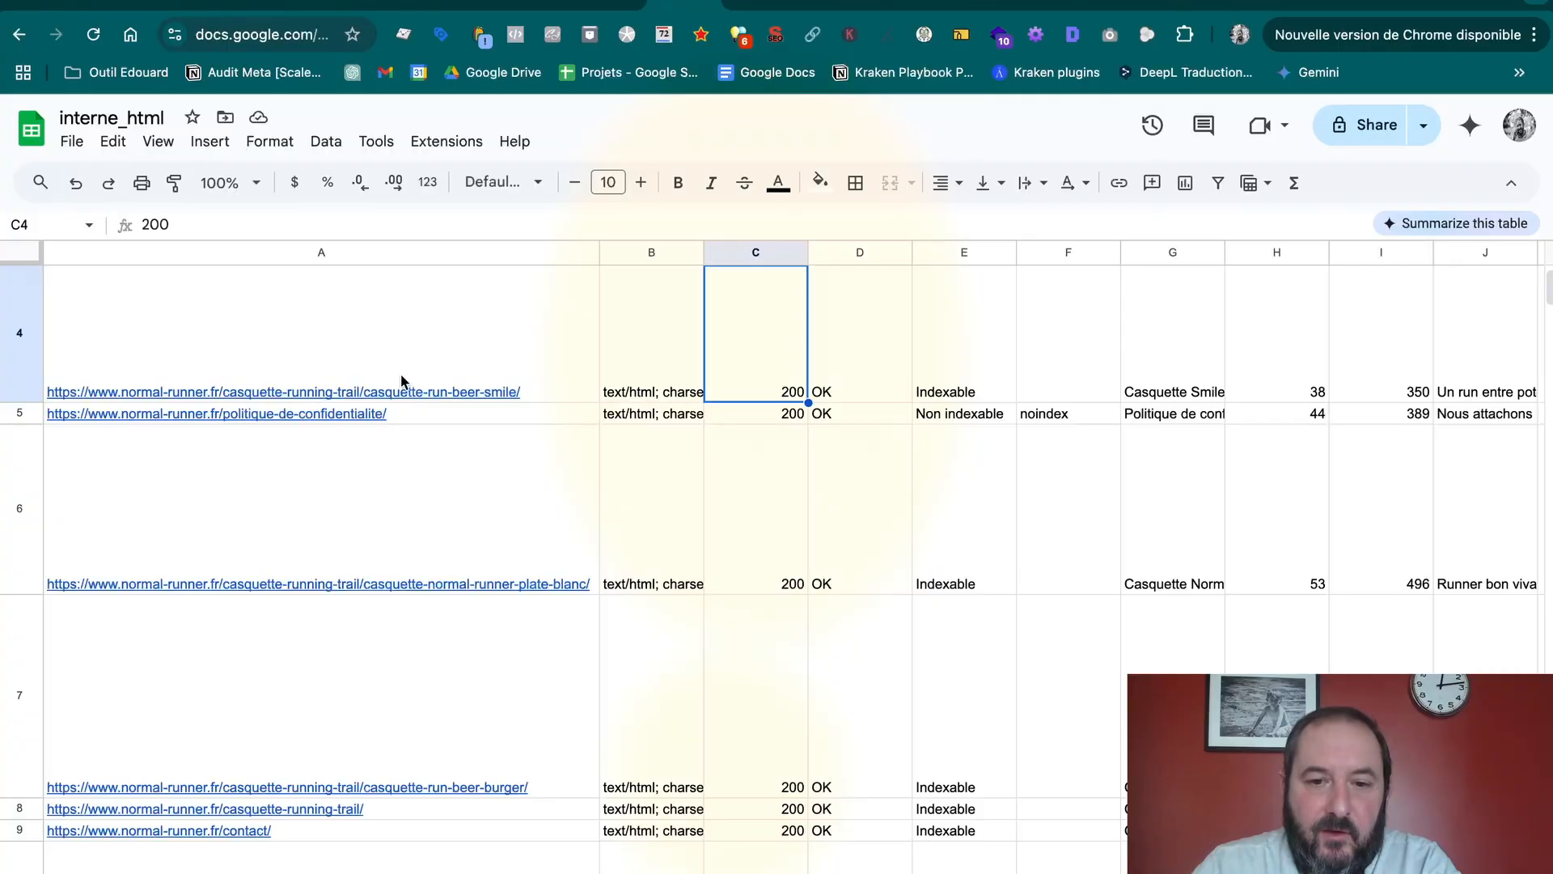
pyautogui.scroll(2, 892, 480)
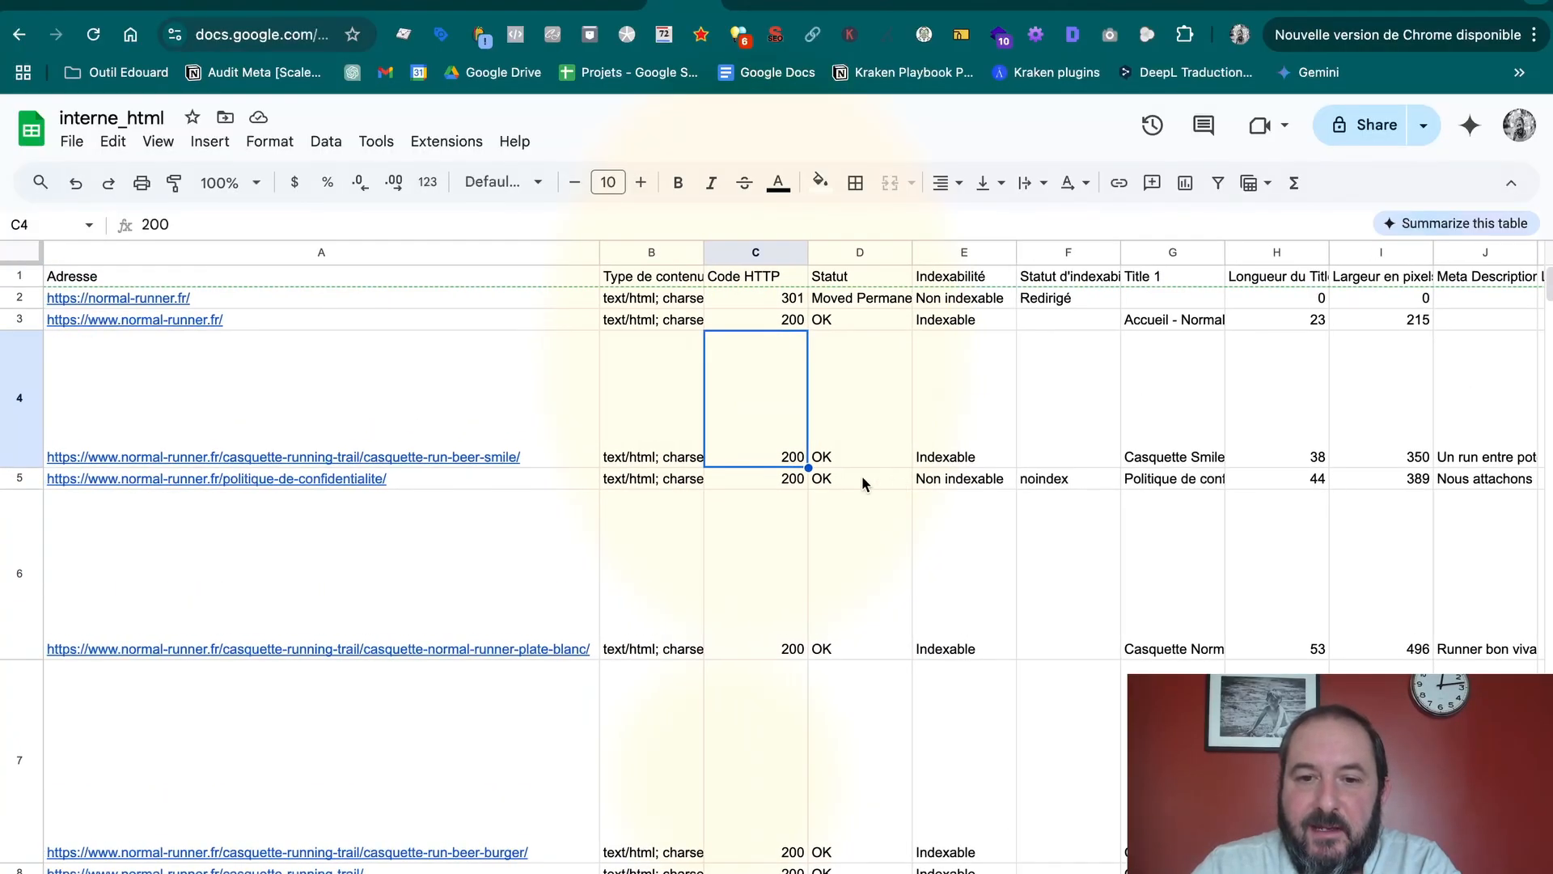
pyautogui.click(226, 255)
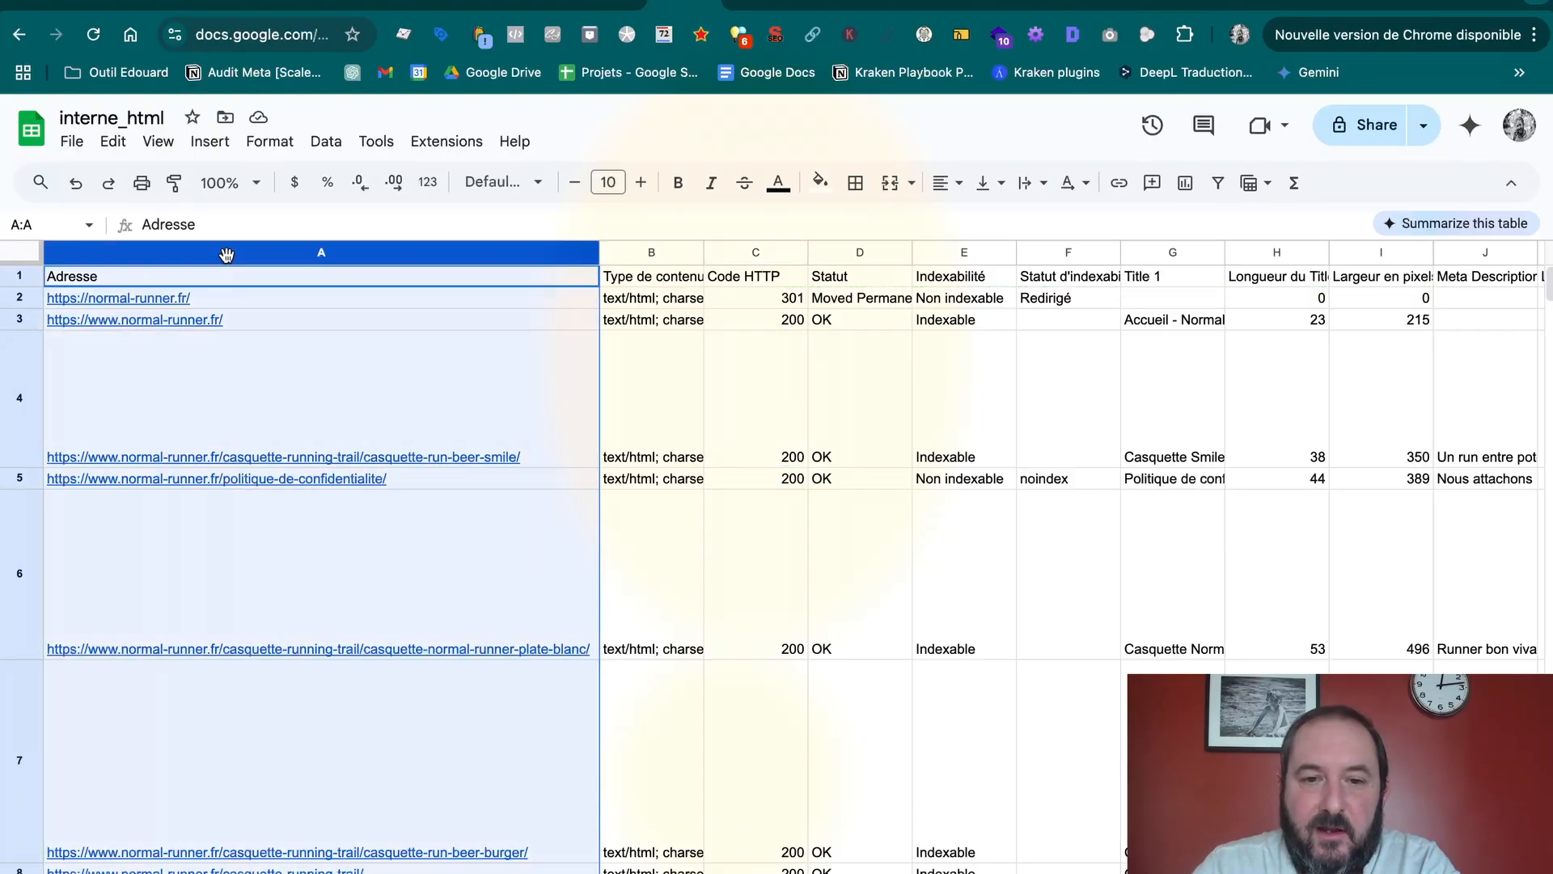
pyautogui.click(629, 252)
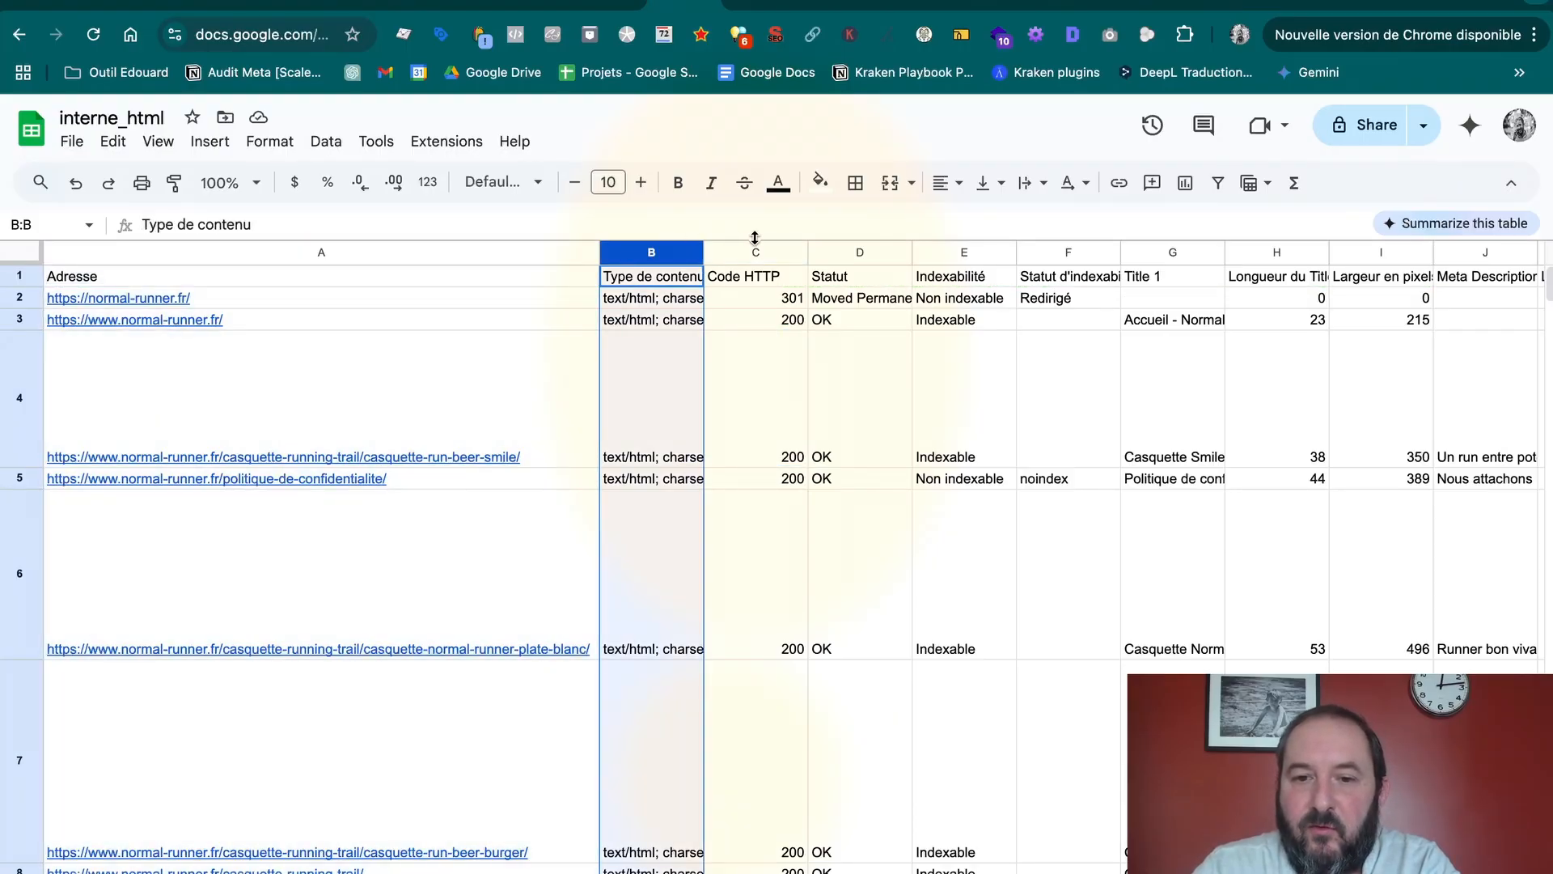
pyautogui.click(825, 251)
# Step: Check the crawl results in Screaming Frog and return to the interne_html spreadsheet
pyautogui.hotkey('ctrl', 'Up')
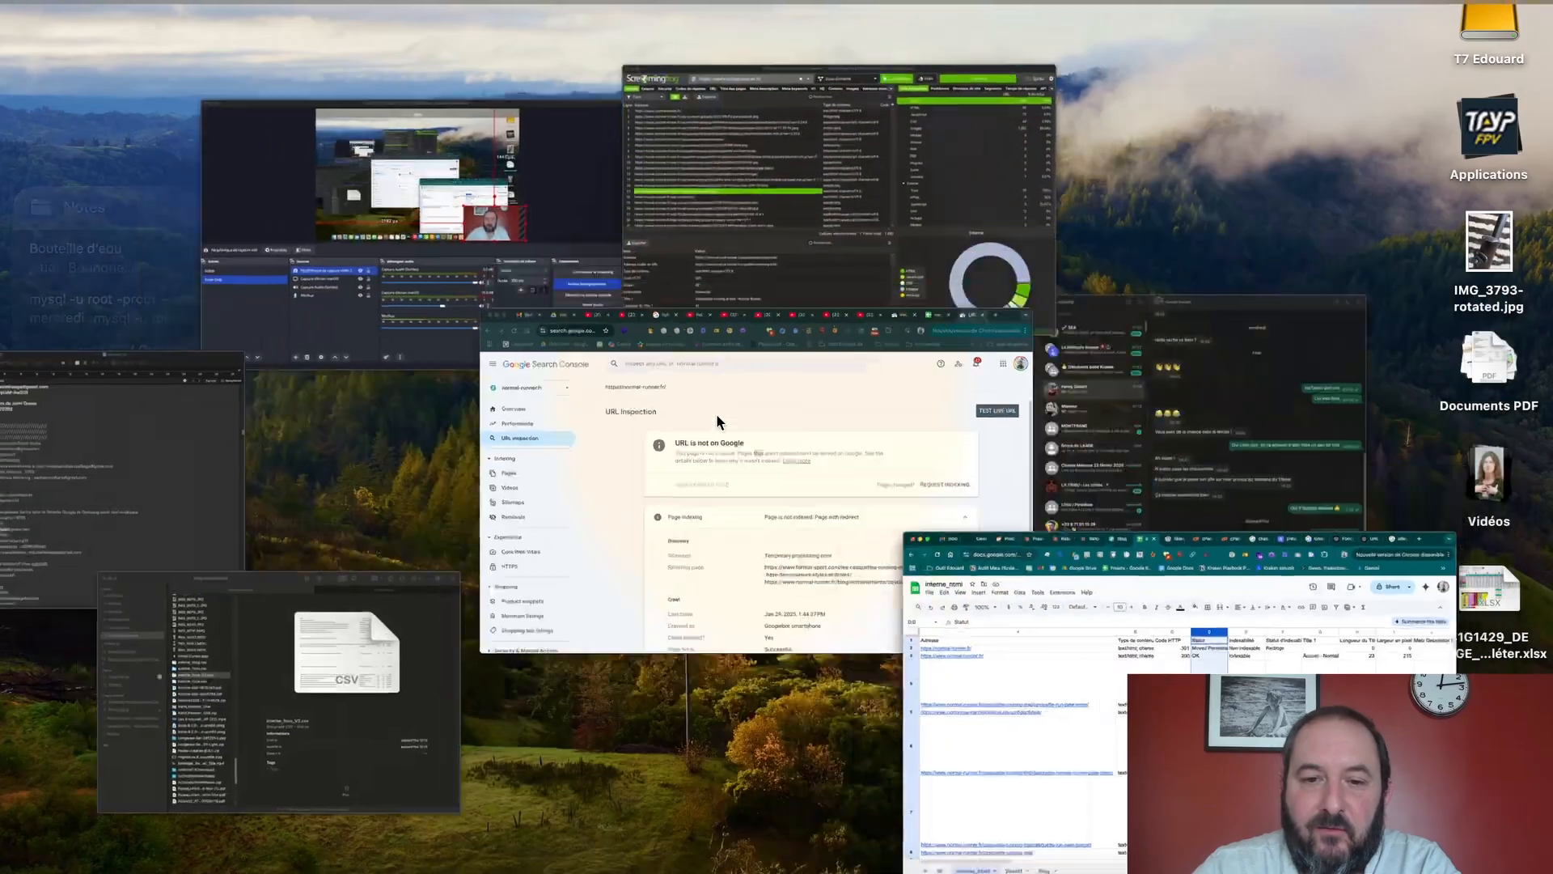
pyautogui.click(784, 251)
pyautogui.hotkey('ctrl', 'Up')
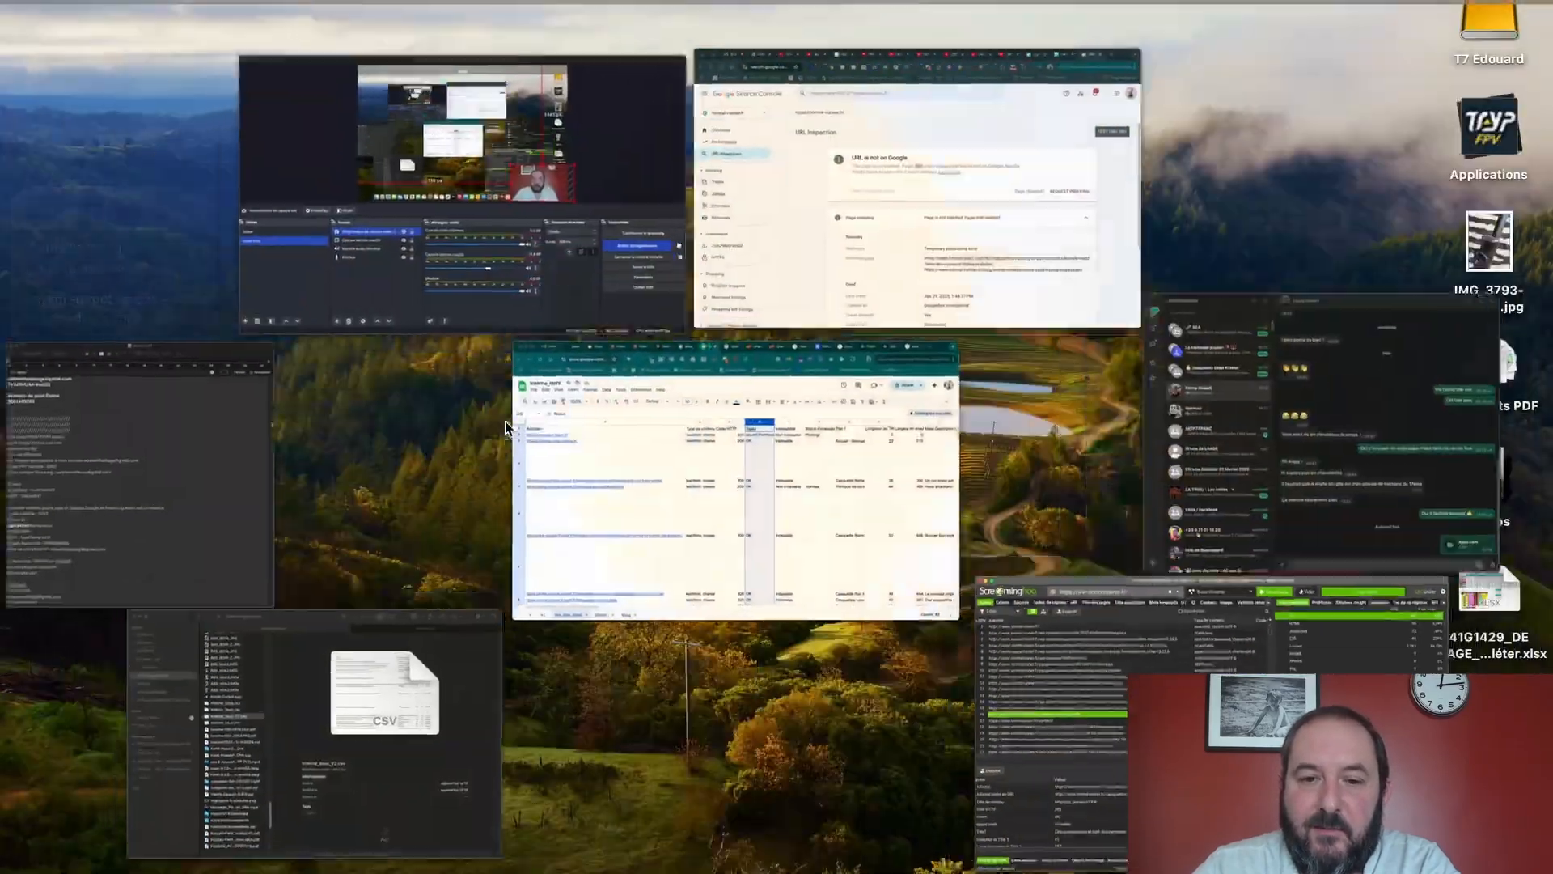
pyautogui.click(683, 516)
# Step: Examine the Code HTTP, Statut and Indexabilité values of the crawled URLs throughout the exported list
pyautogui.click(347, 409)
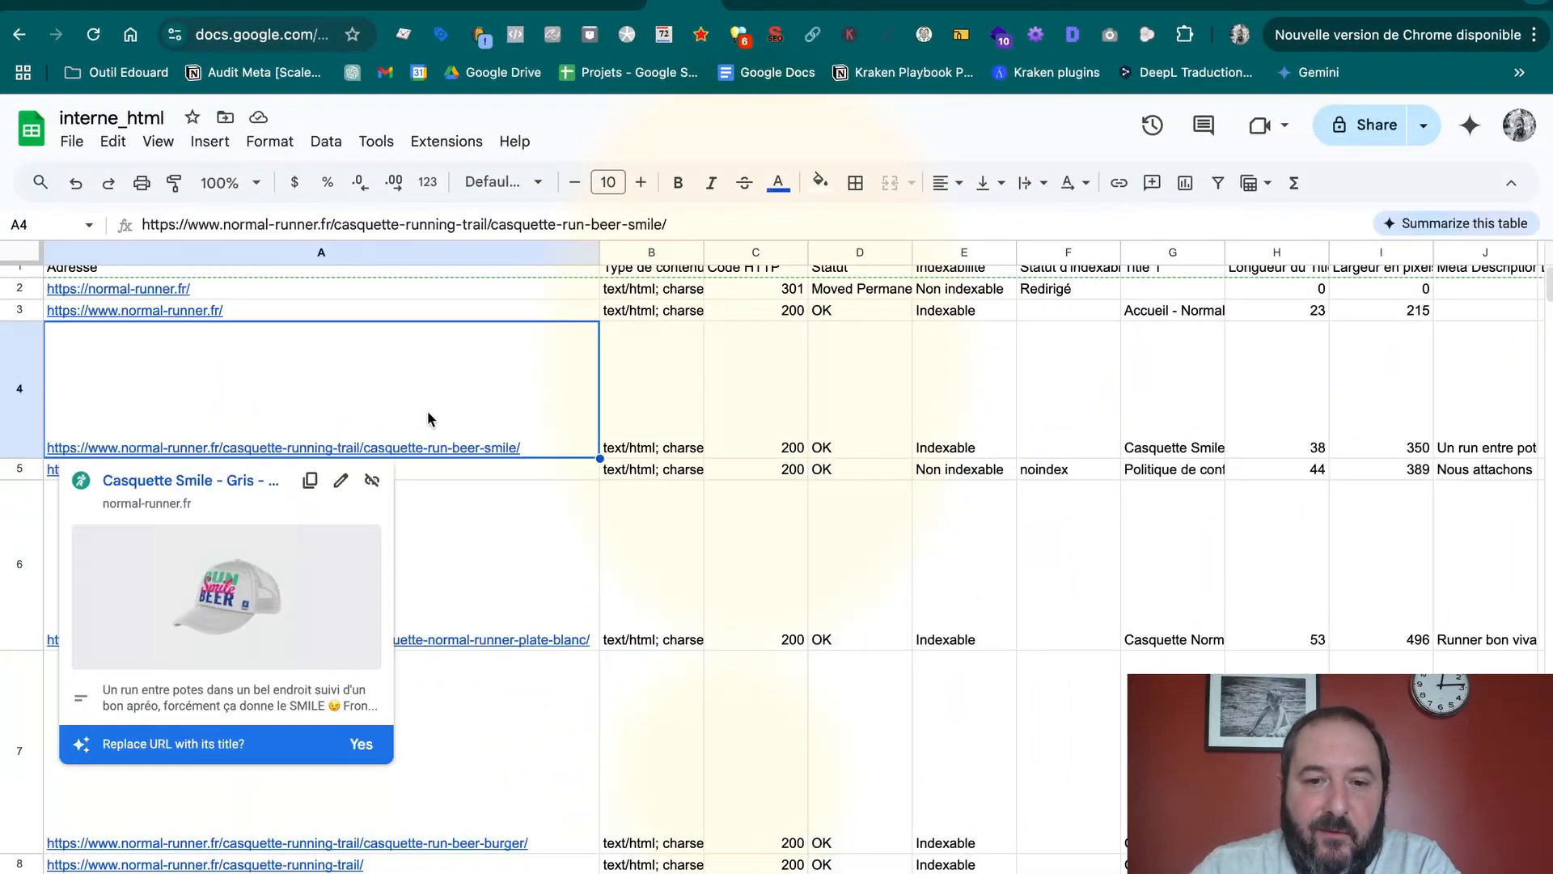
pyautogui.scroll(1, 481, 459)
pyautogui.hscroll(1, 481, 459)
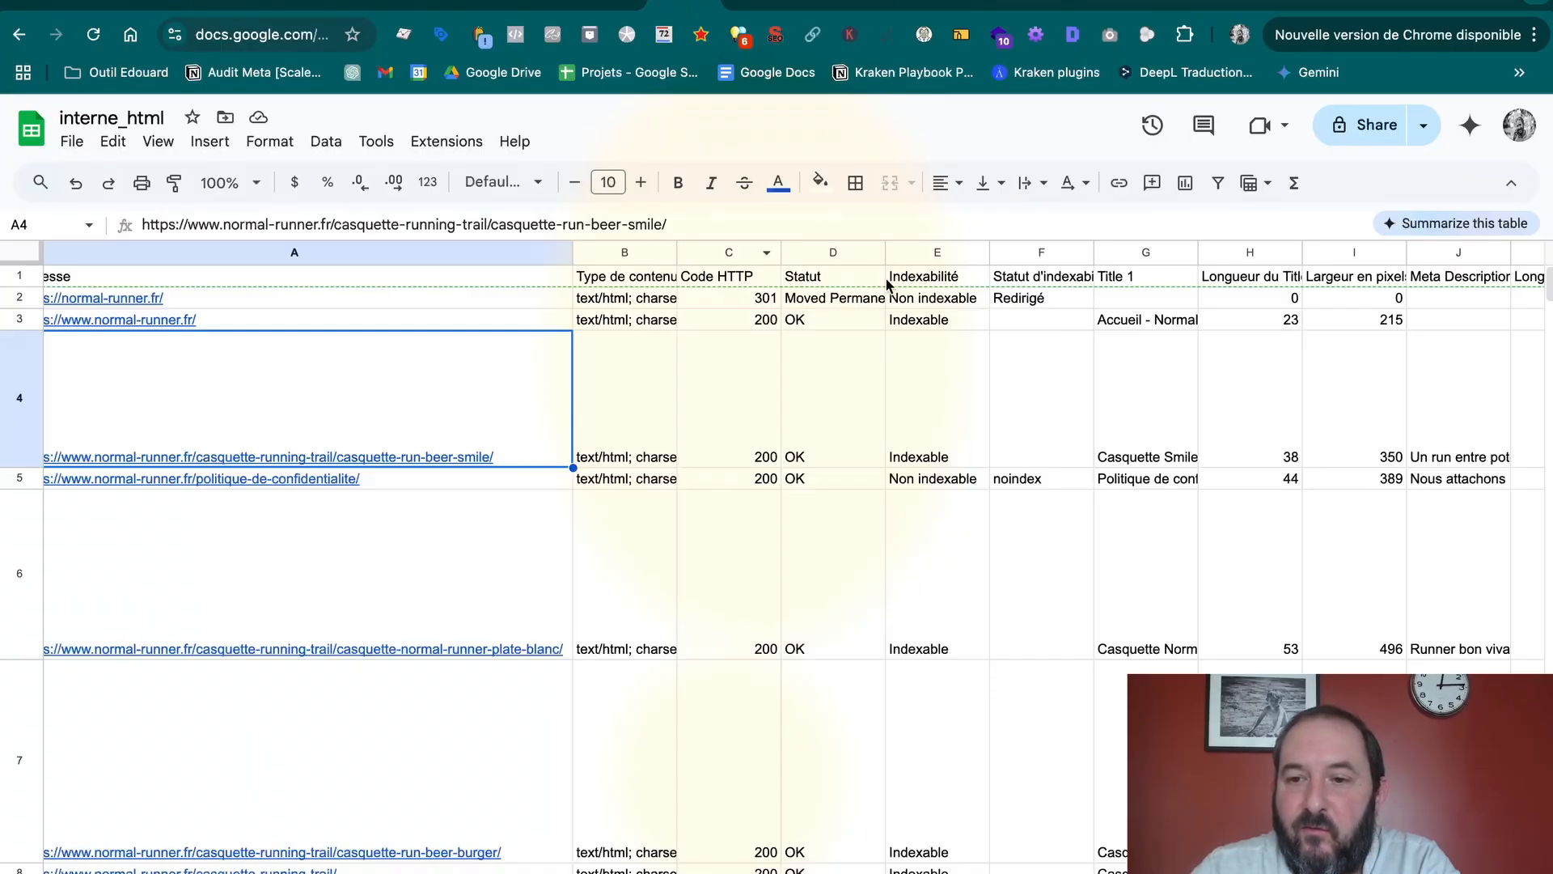
pyautogui.click(736, 254)
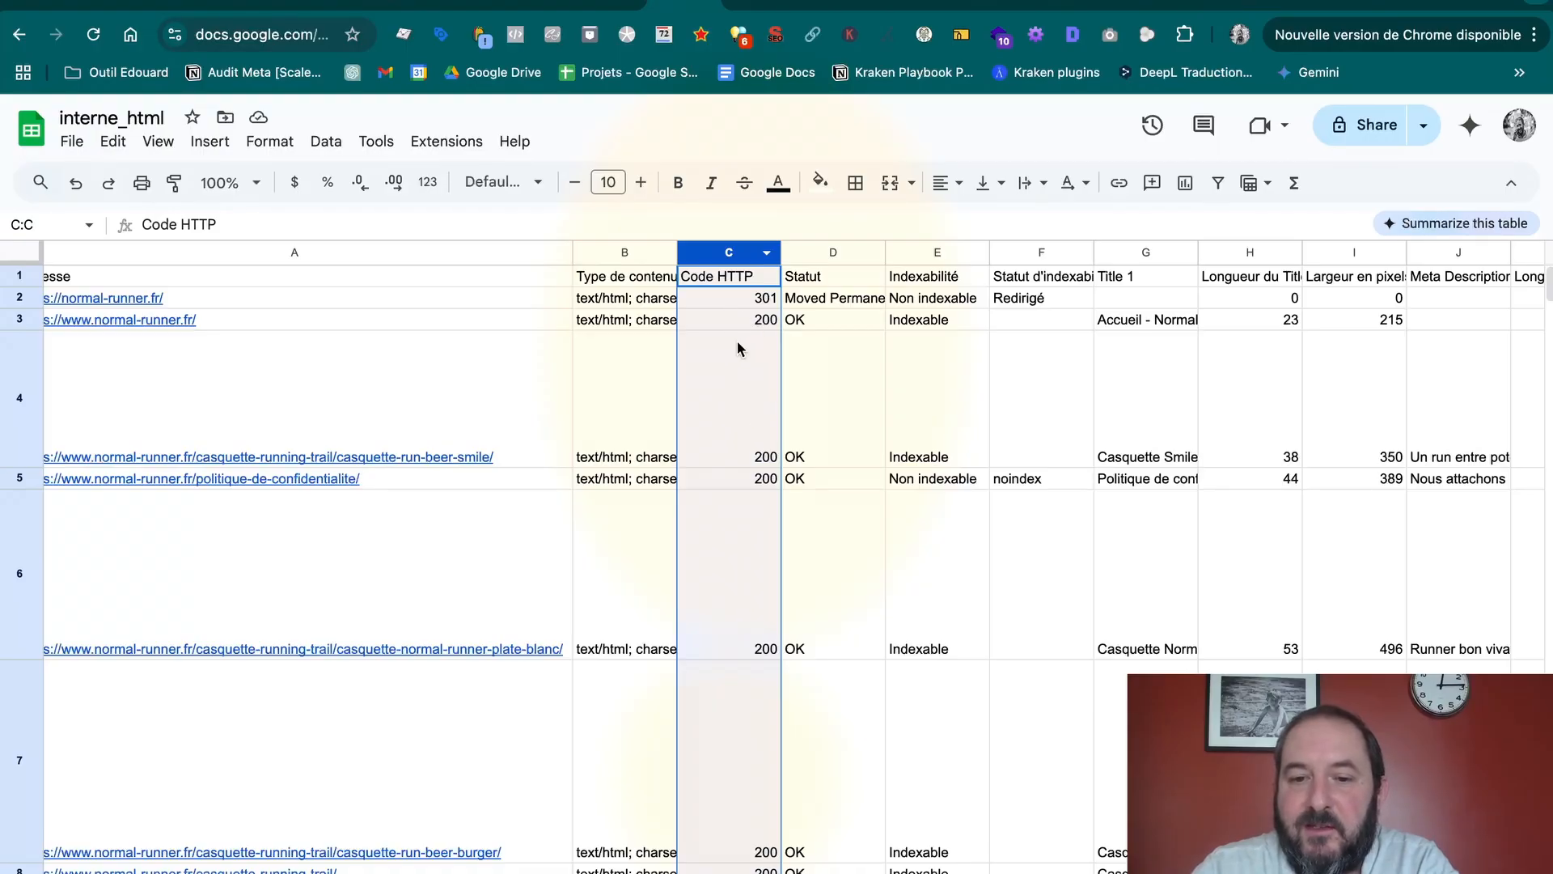
pyautogui.scroll(-2, 721, 513)
pyautogui.hscroll(1, 721, 513)
pyautogui.scroll(-3, 722, 514)
pyautogui.hscroll(-1, 721, 514)
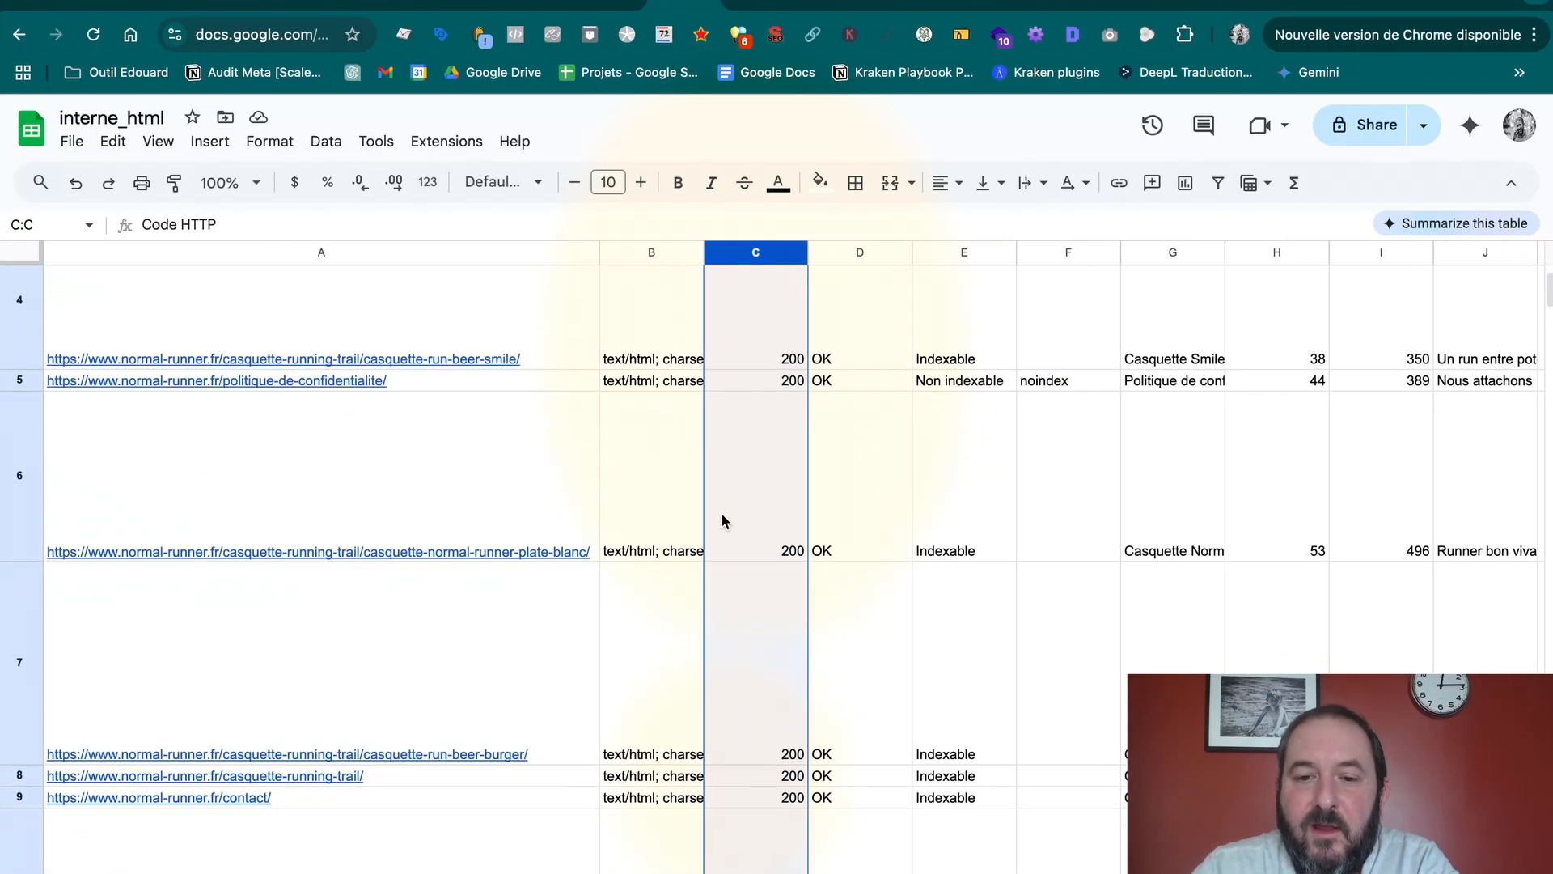
pyautogui.moveTo(263, 576)
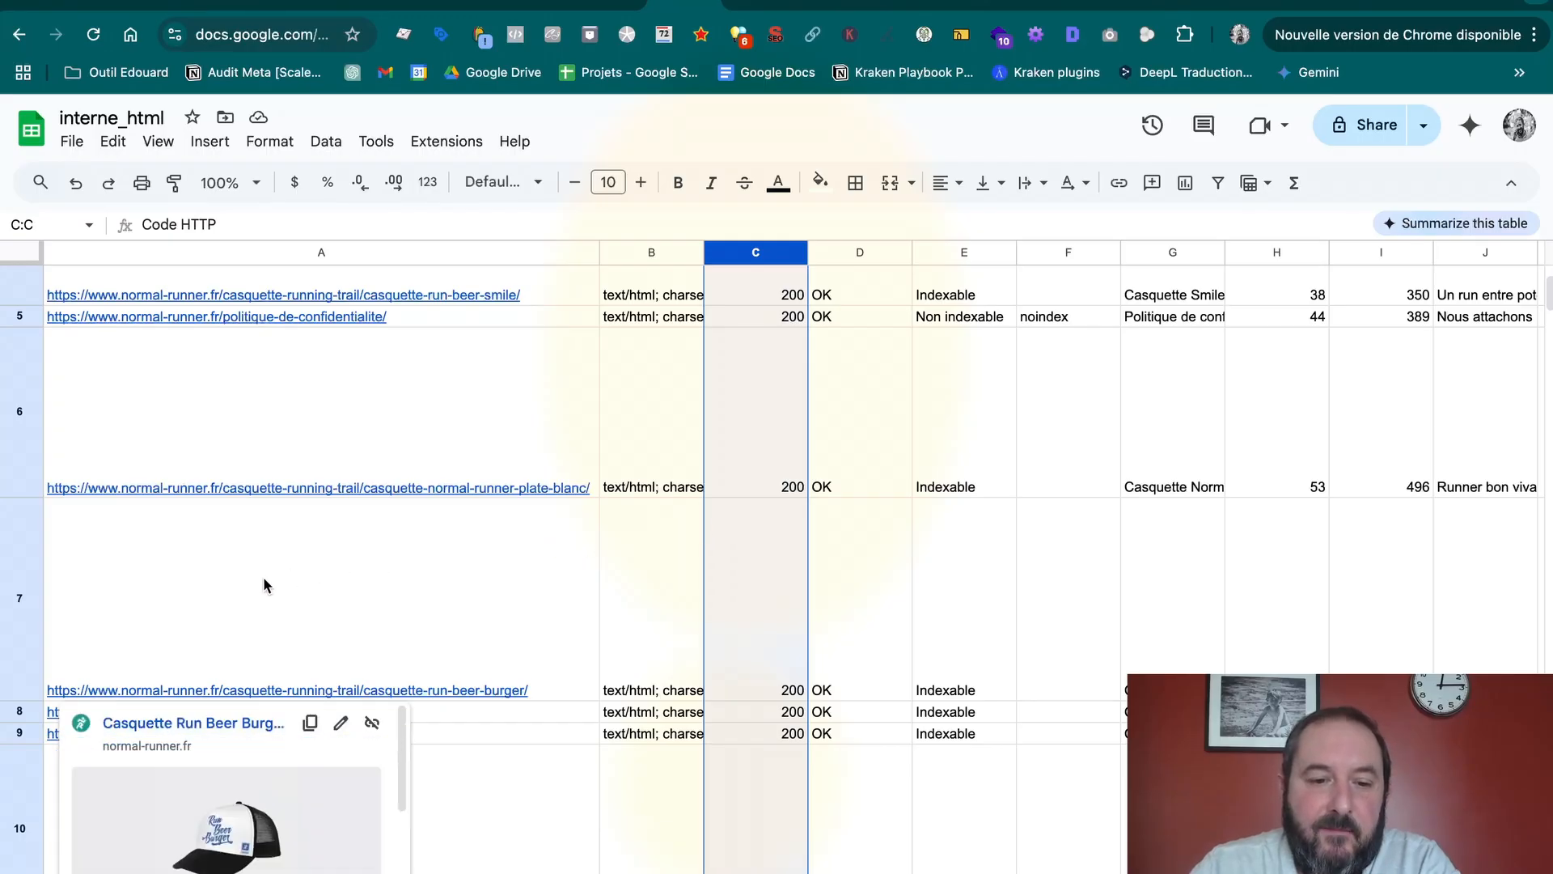
pyautogui.scroll(-15, 254, 463)
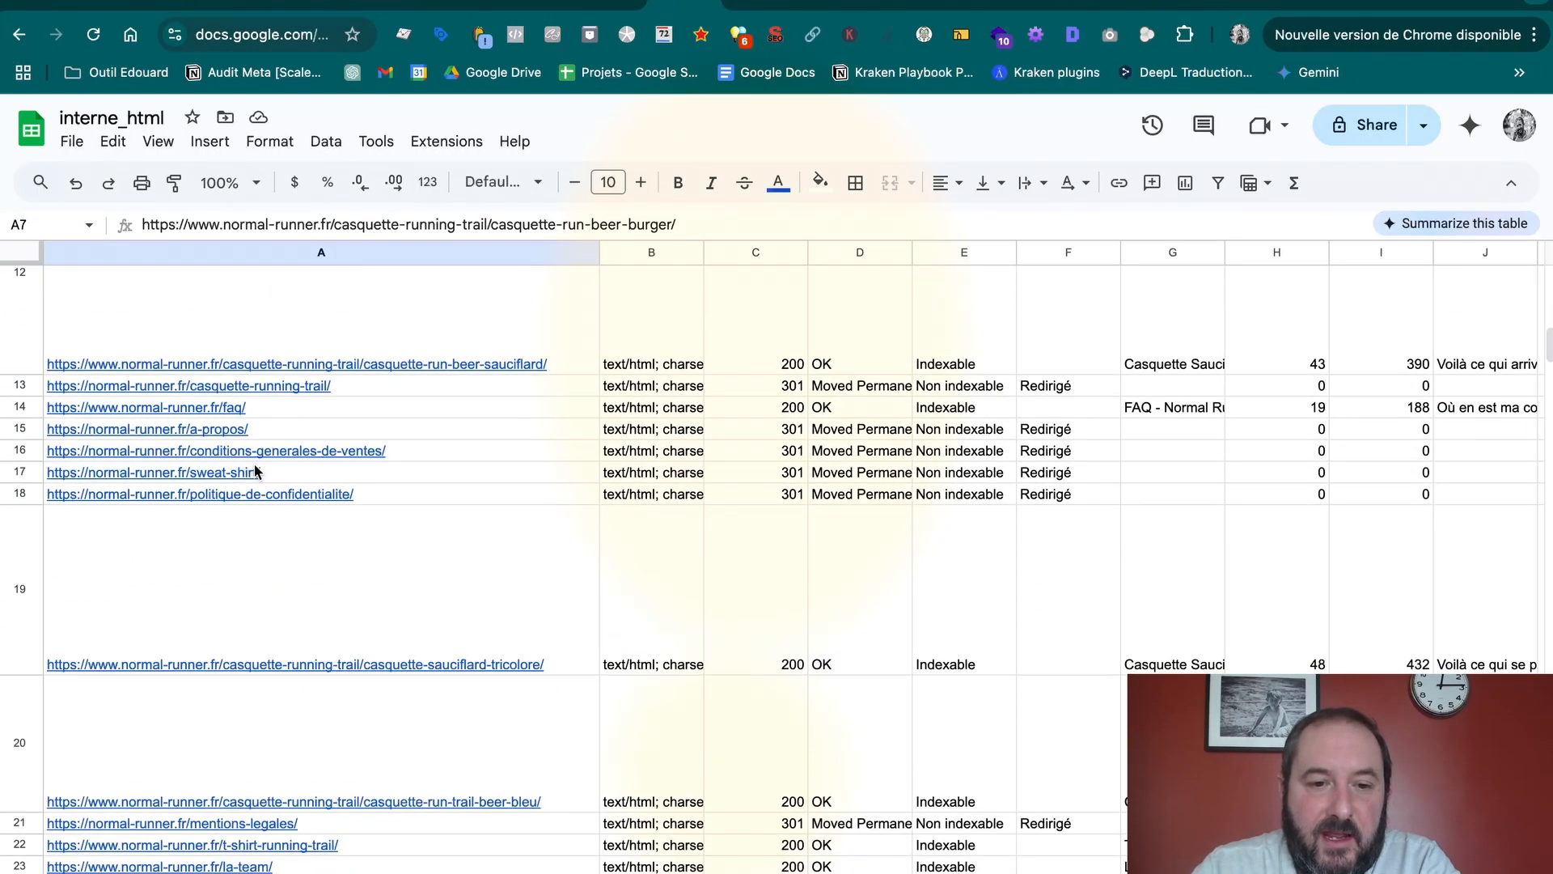
pyautogui.scroll(-15, 255, 467)
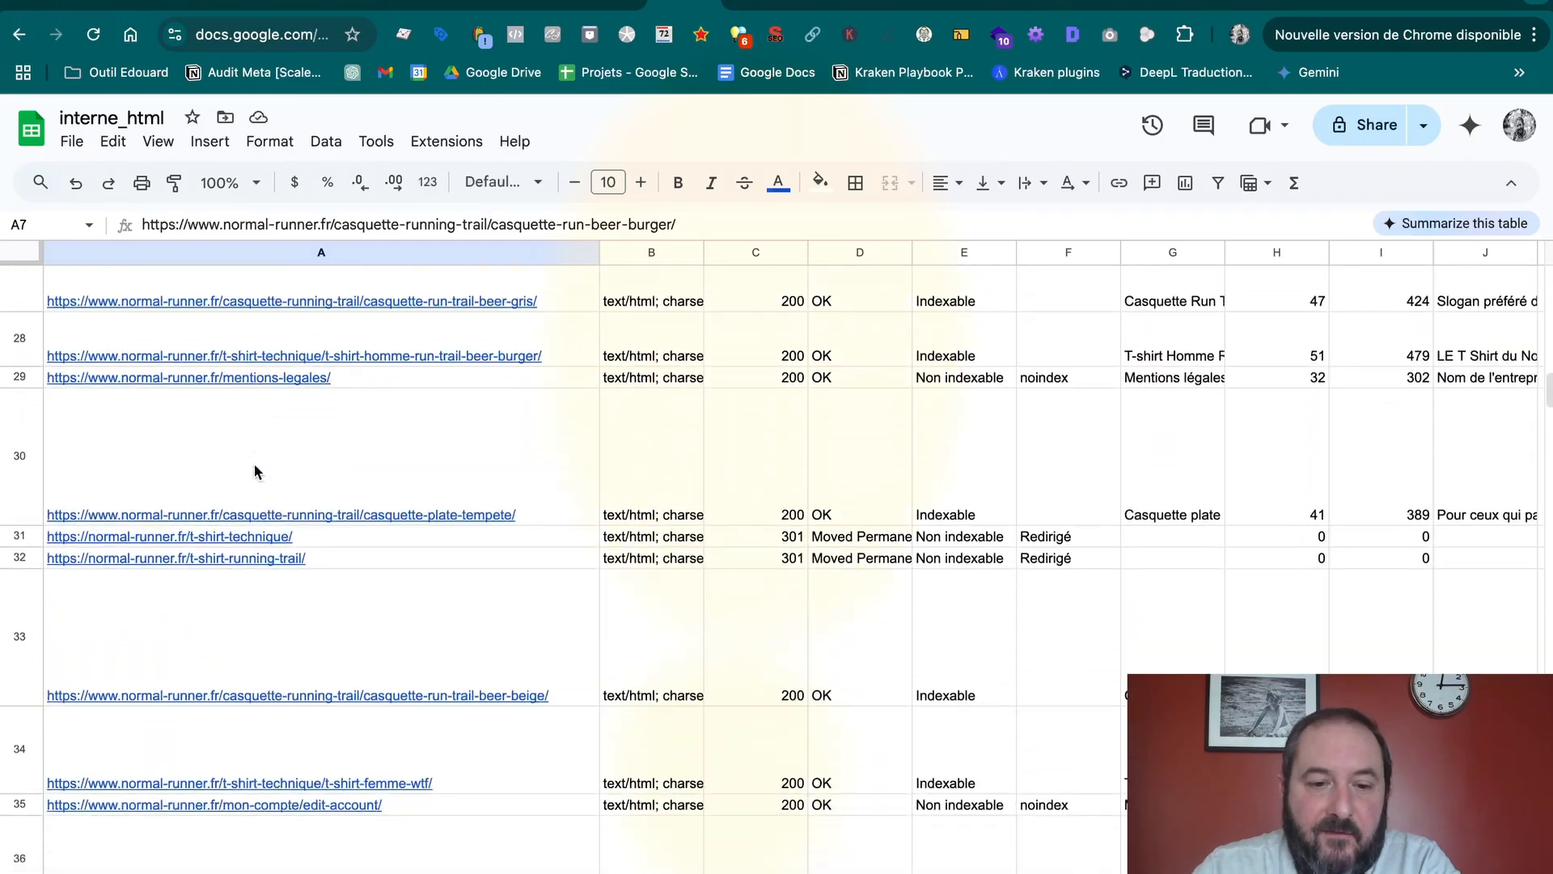
pyautogui.scroll(20, 254, 463)
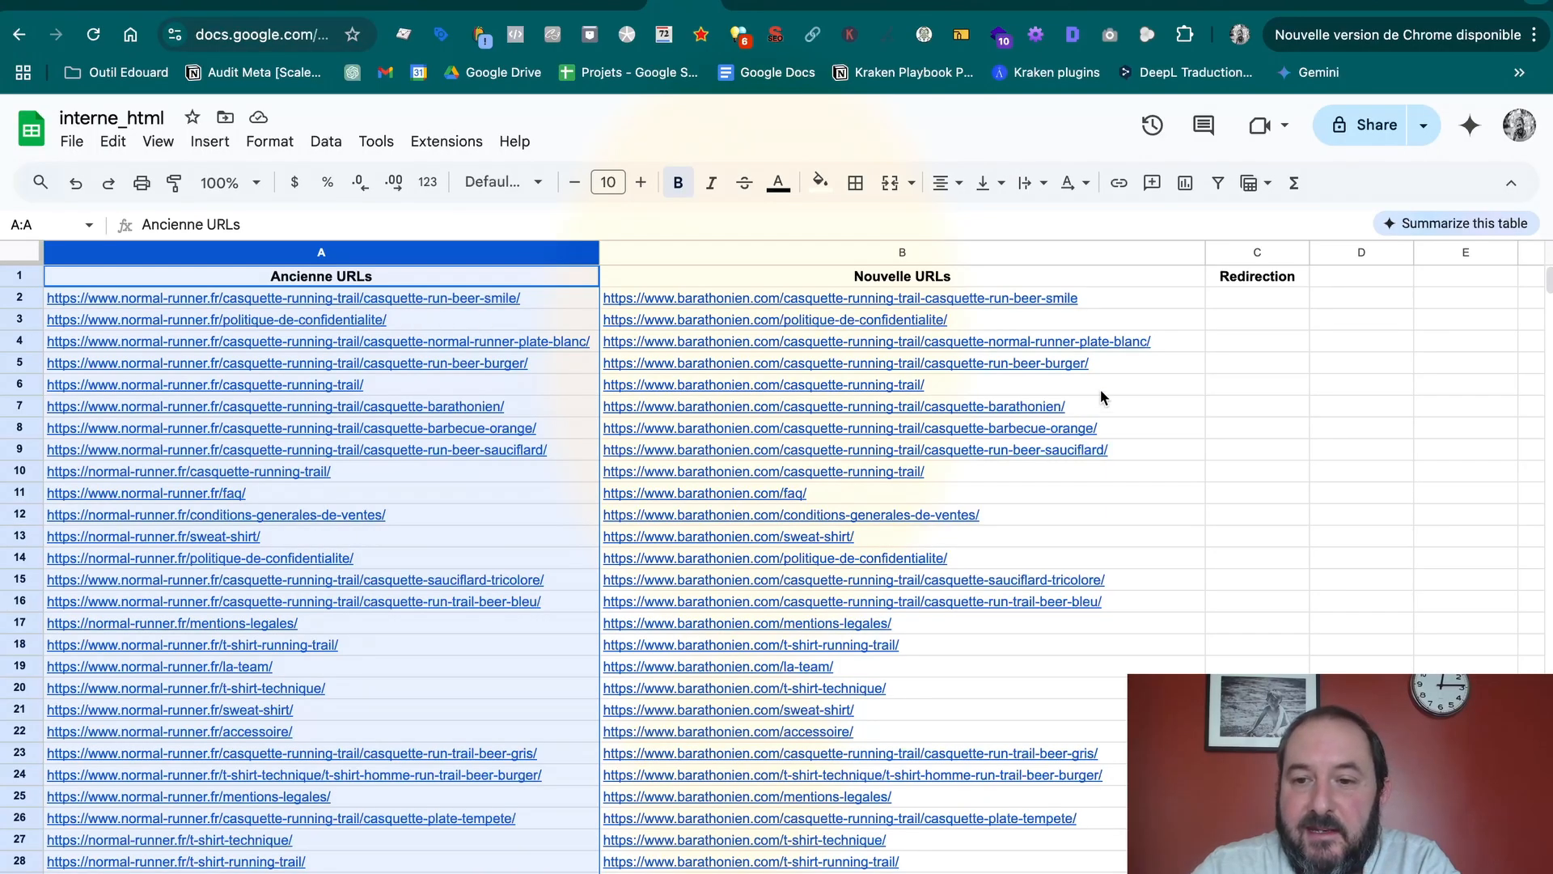
# Step: In the redirection sheet, review the Ancienne URLs column against Nouvelle URLs, from the product pages through the blog pages
pyautogui.click(1292, 346)
pyautogui.moveTo(473, 299)
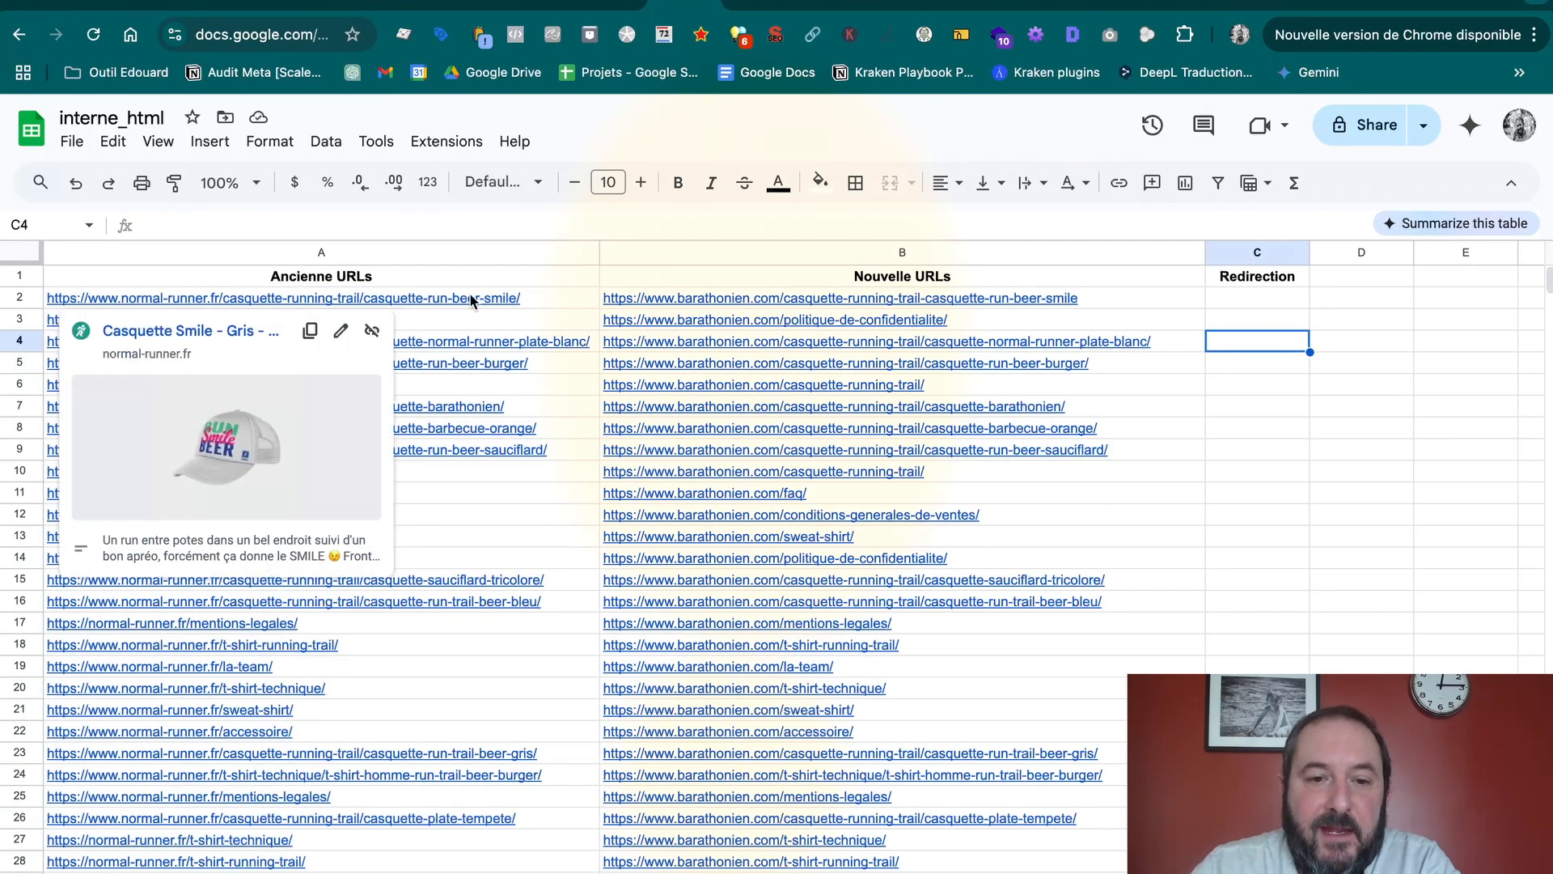
pyautogui.click(545, 293)
pyautogui.click(471, 346)
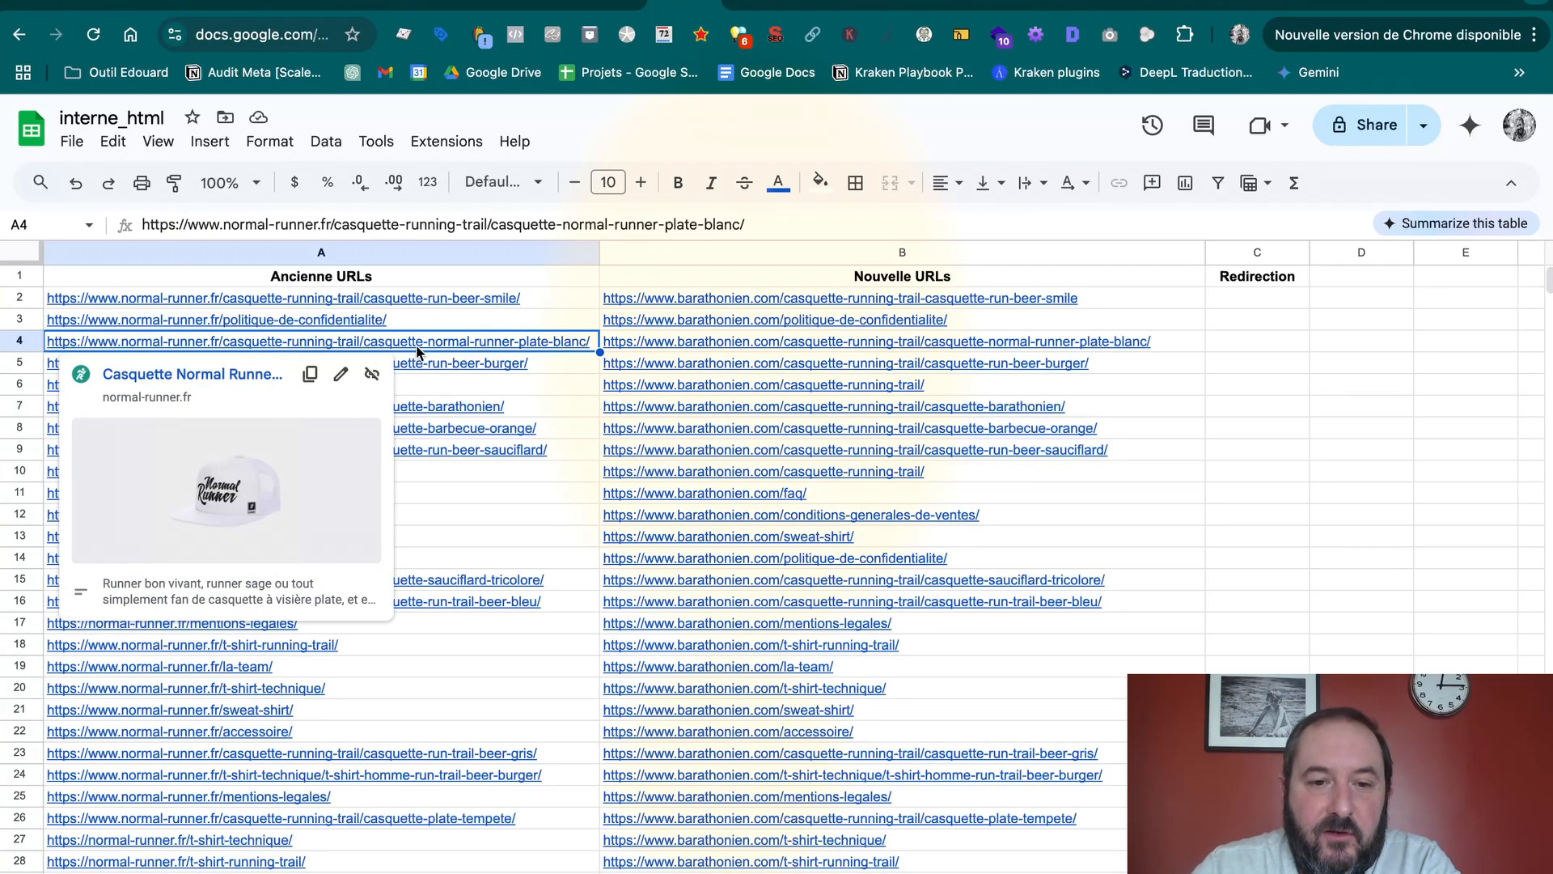
pyautogui.scroll(-2, 465, 363)
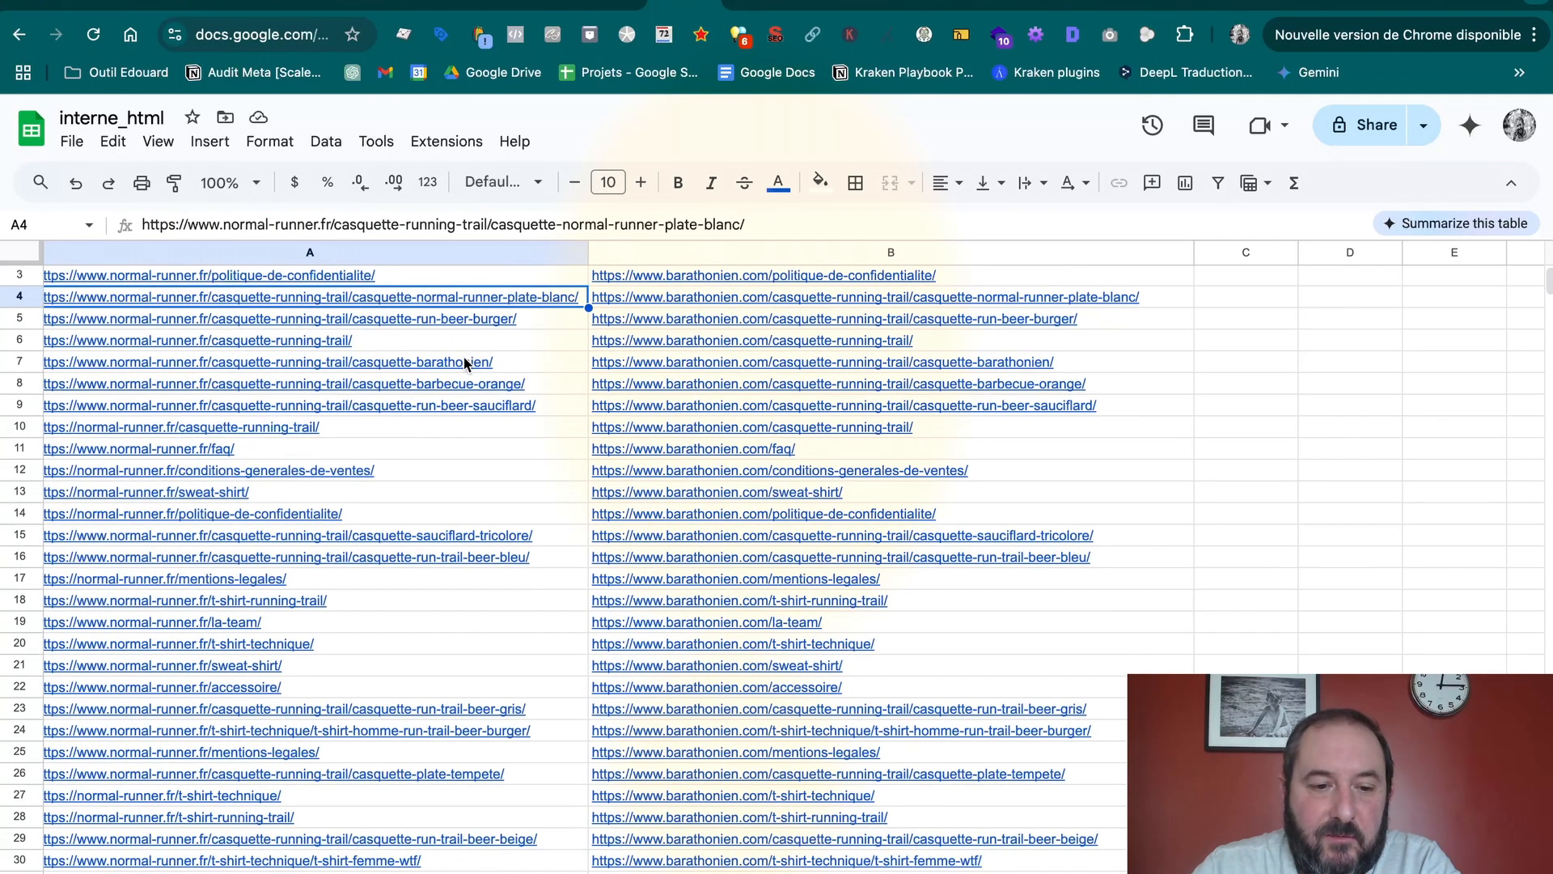
pyautogui.scroll(-10, 251, 645)
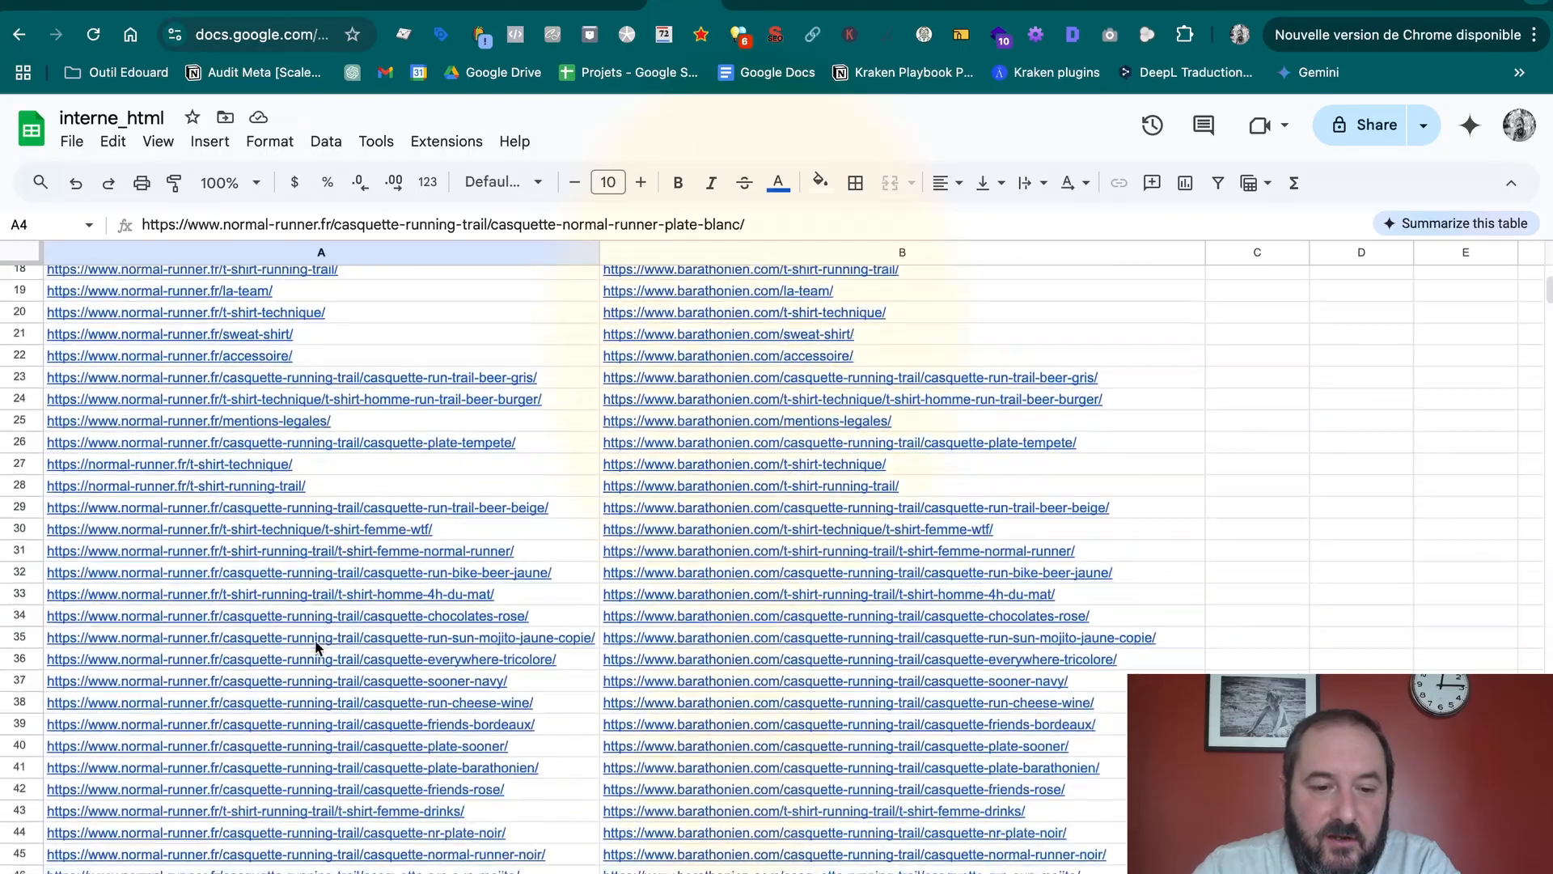
pyautogui.scroll(-13, 315, 645)
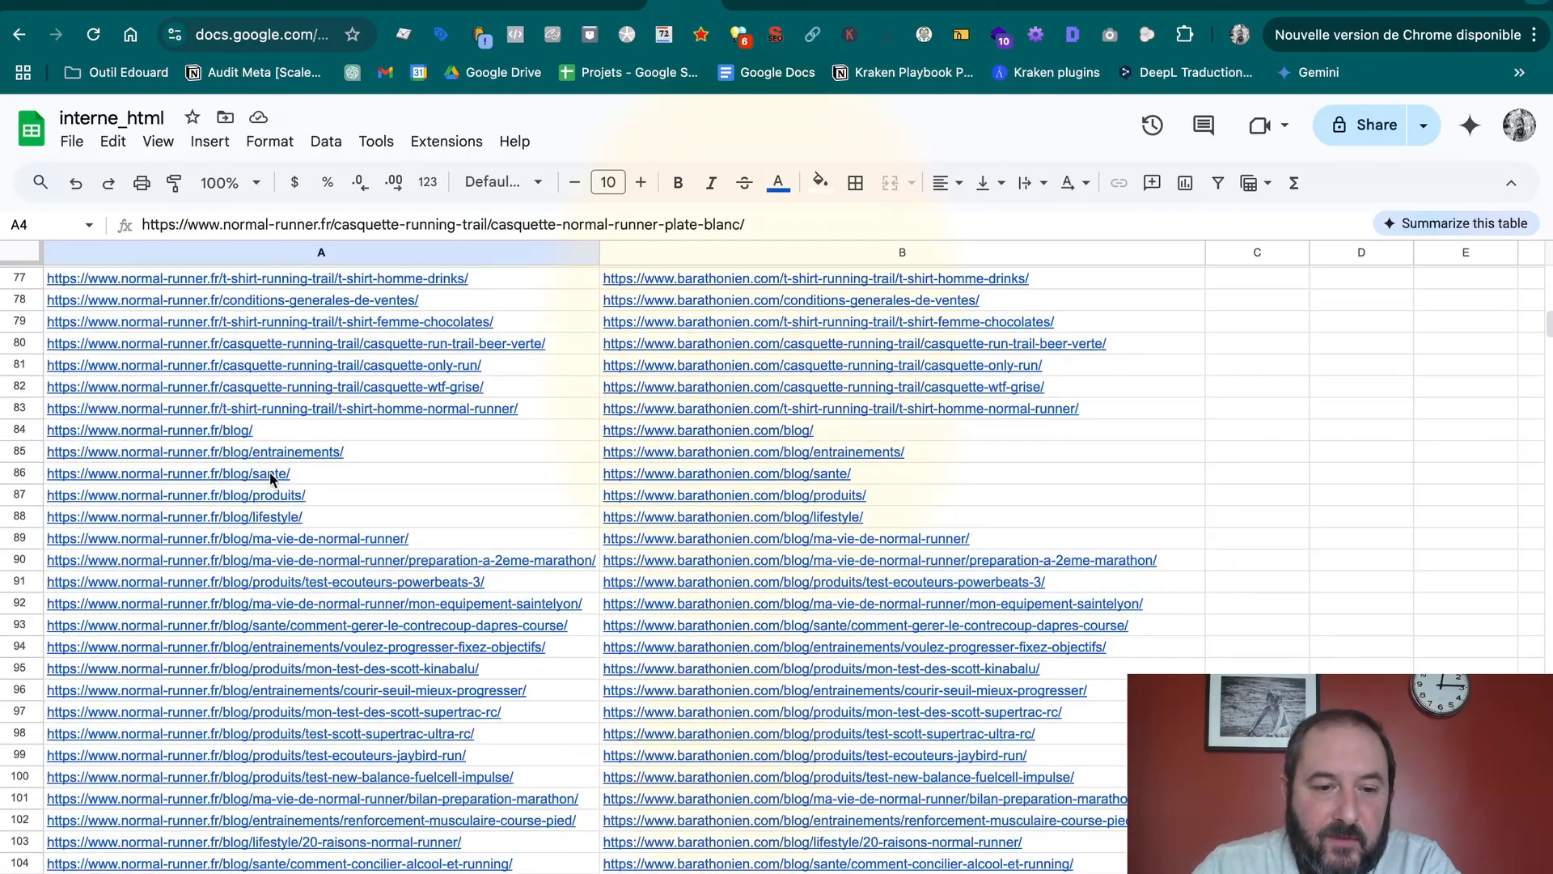
pyautogui.click(269, 473)
pyautogui.moveTo(270, 473); pyautogui.dragTo(283, 707)
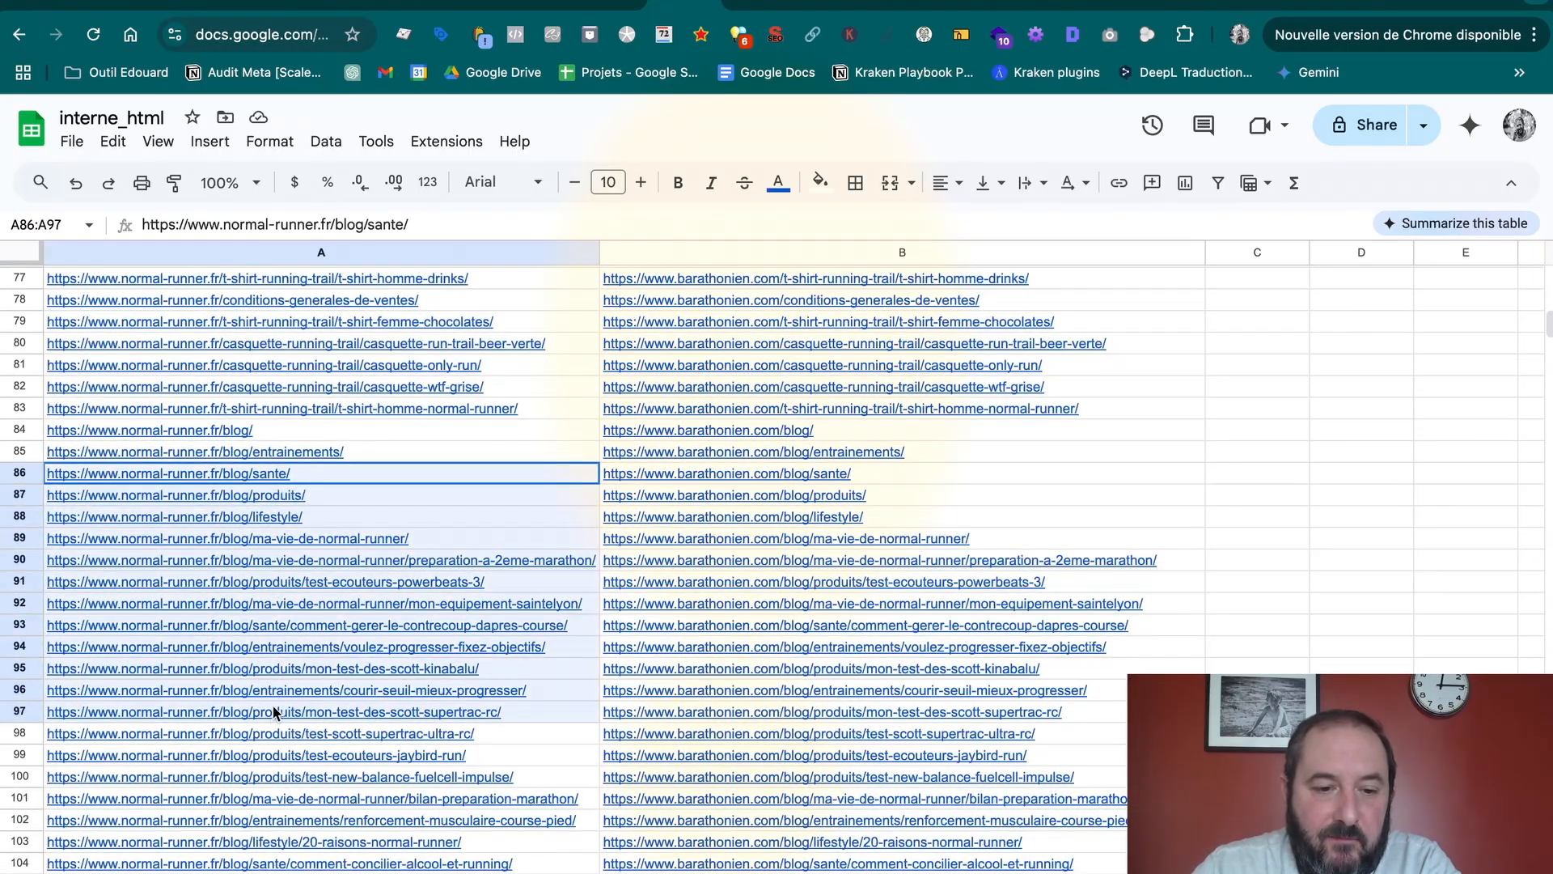
pyautogui.click(416, 453)
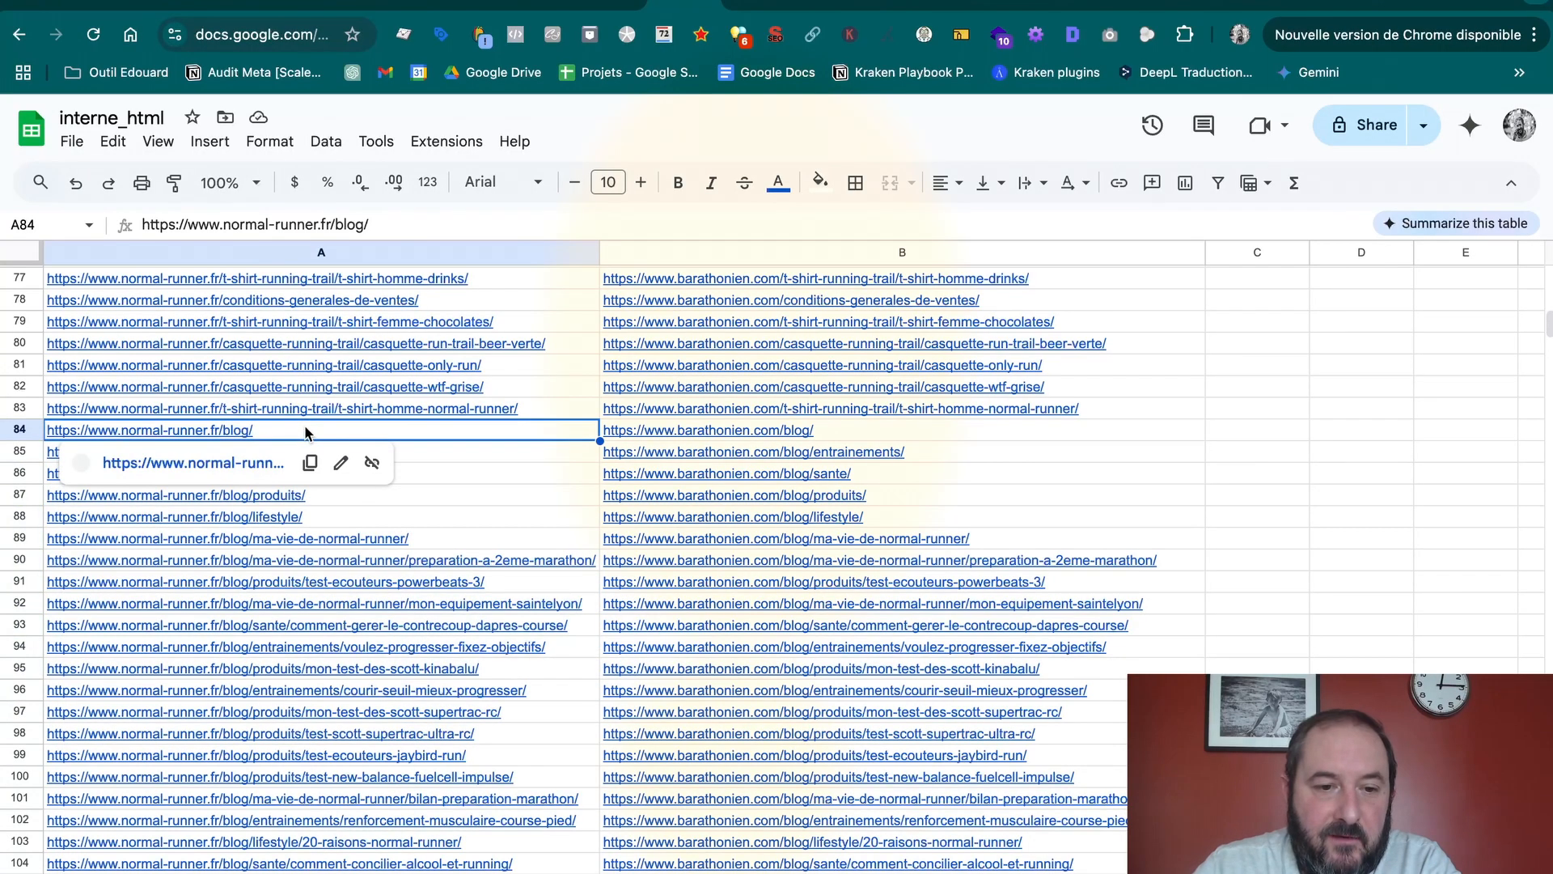
pyautogui.click(424, 474)
pyautogui.click(450, 503)
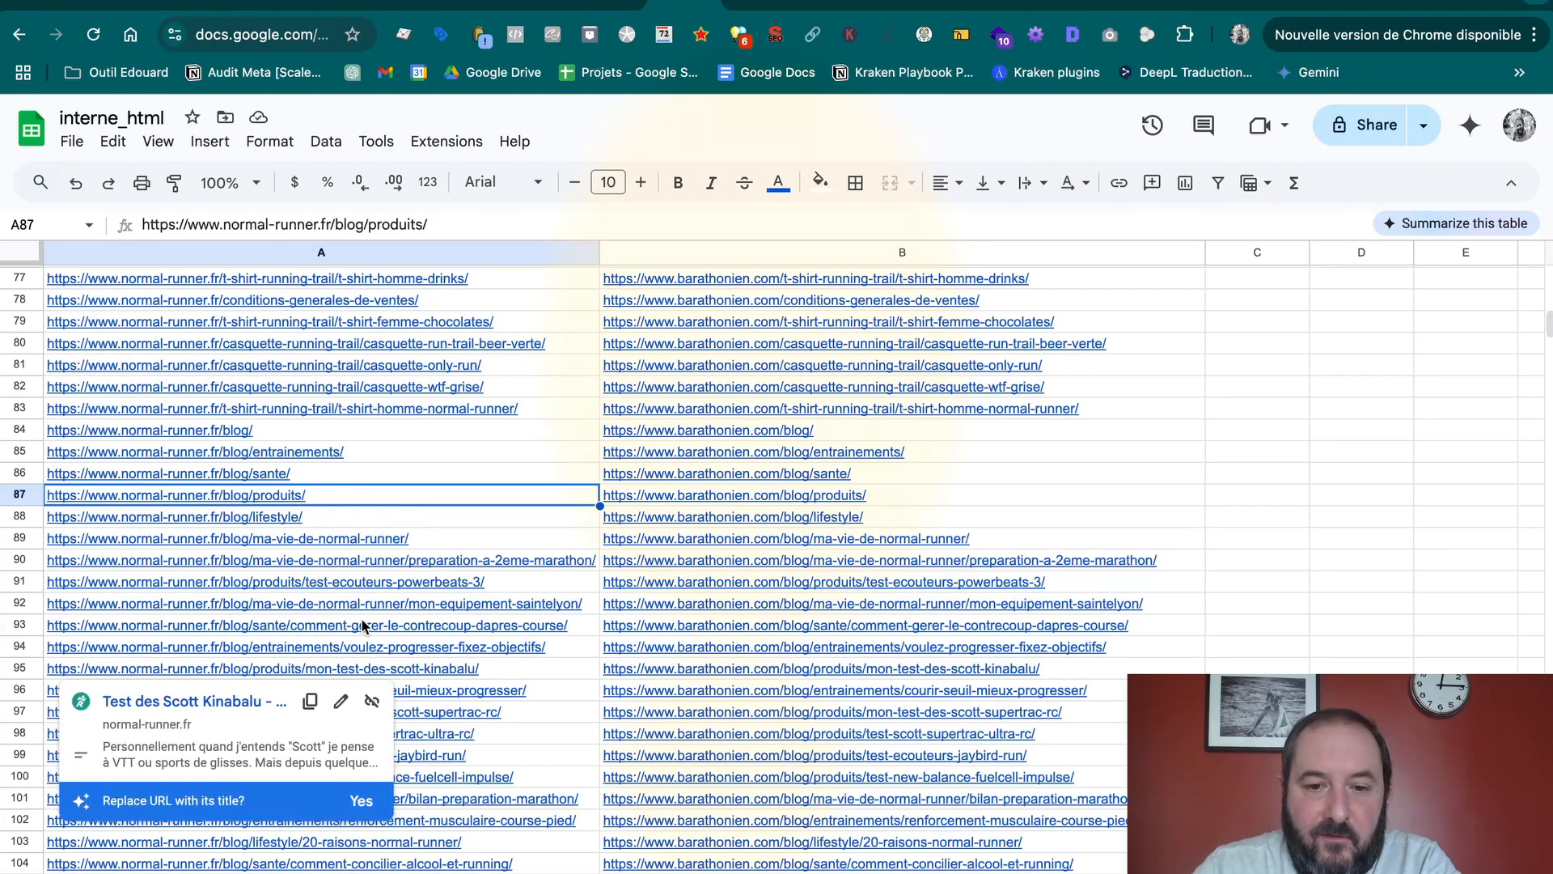
# Step: Compare the barathonien.com addresses in the Nouvelle URLs column with the old ones, starting from the first URL pair
pyautogui.scroll(10, 364, 623)
pyautogui.scroll(8, 363, 625)
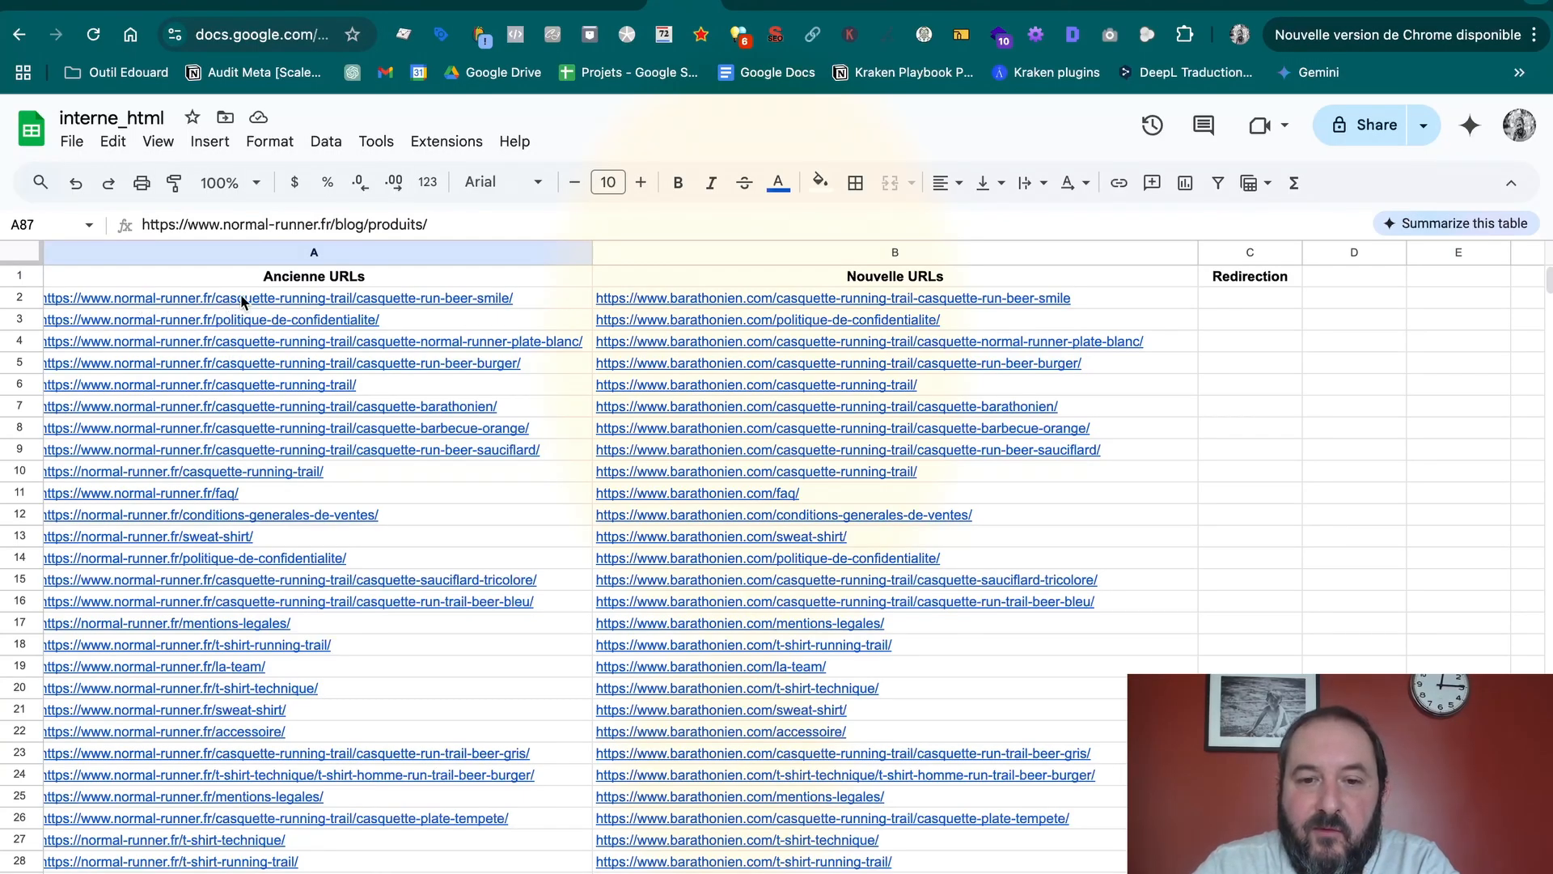
pyautogui.moveTo(701, 299)
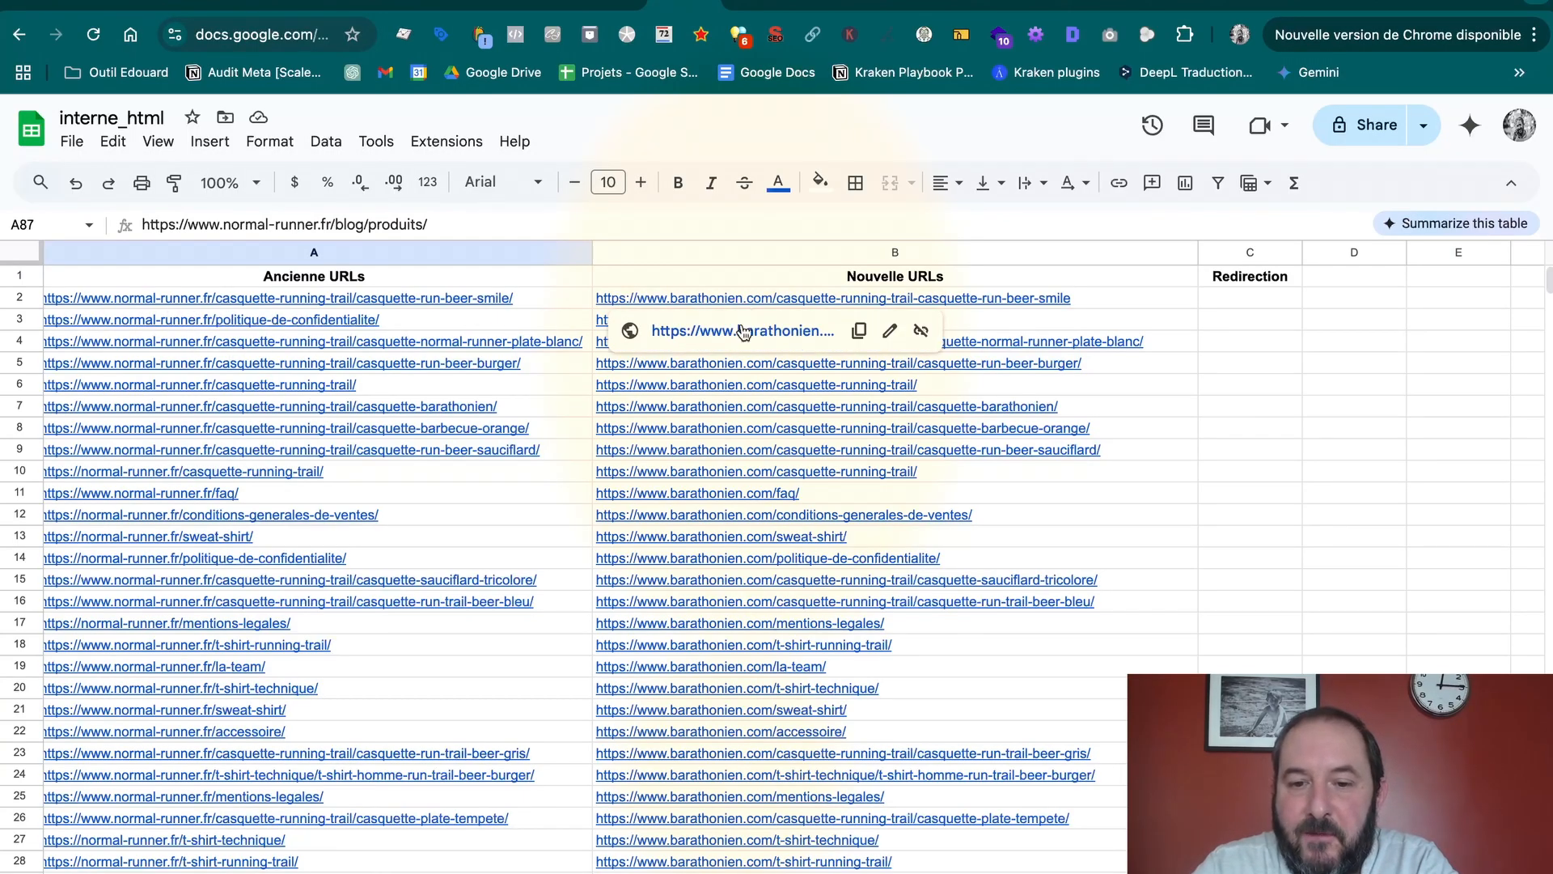
pyautogui.scroll(-8, 736, 493)
pyautogui.hscroll(1, 736, 494)
pyautogui.scroll(8, 735, 491)
pyautogui.hscroll(-1, 734, 491)
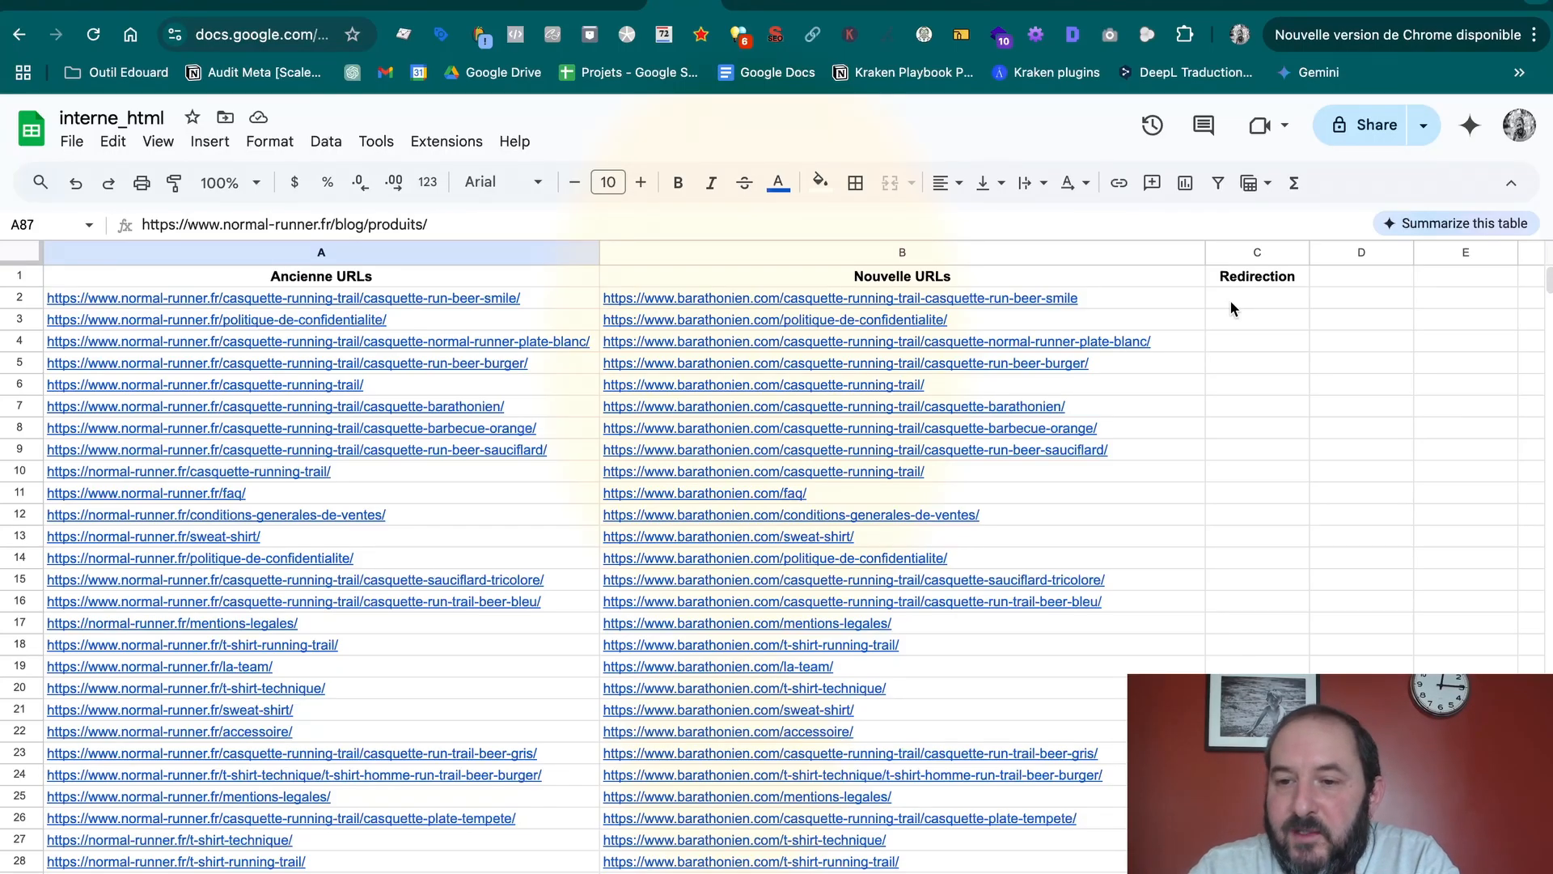
# Step: Try to enter ok in the Redirection column for the casquette-run-beer-smile URL pair
pyautogui.click(1230, 302)
pyautogui.write('ok')
pyautogui.click(1366, 283)
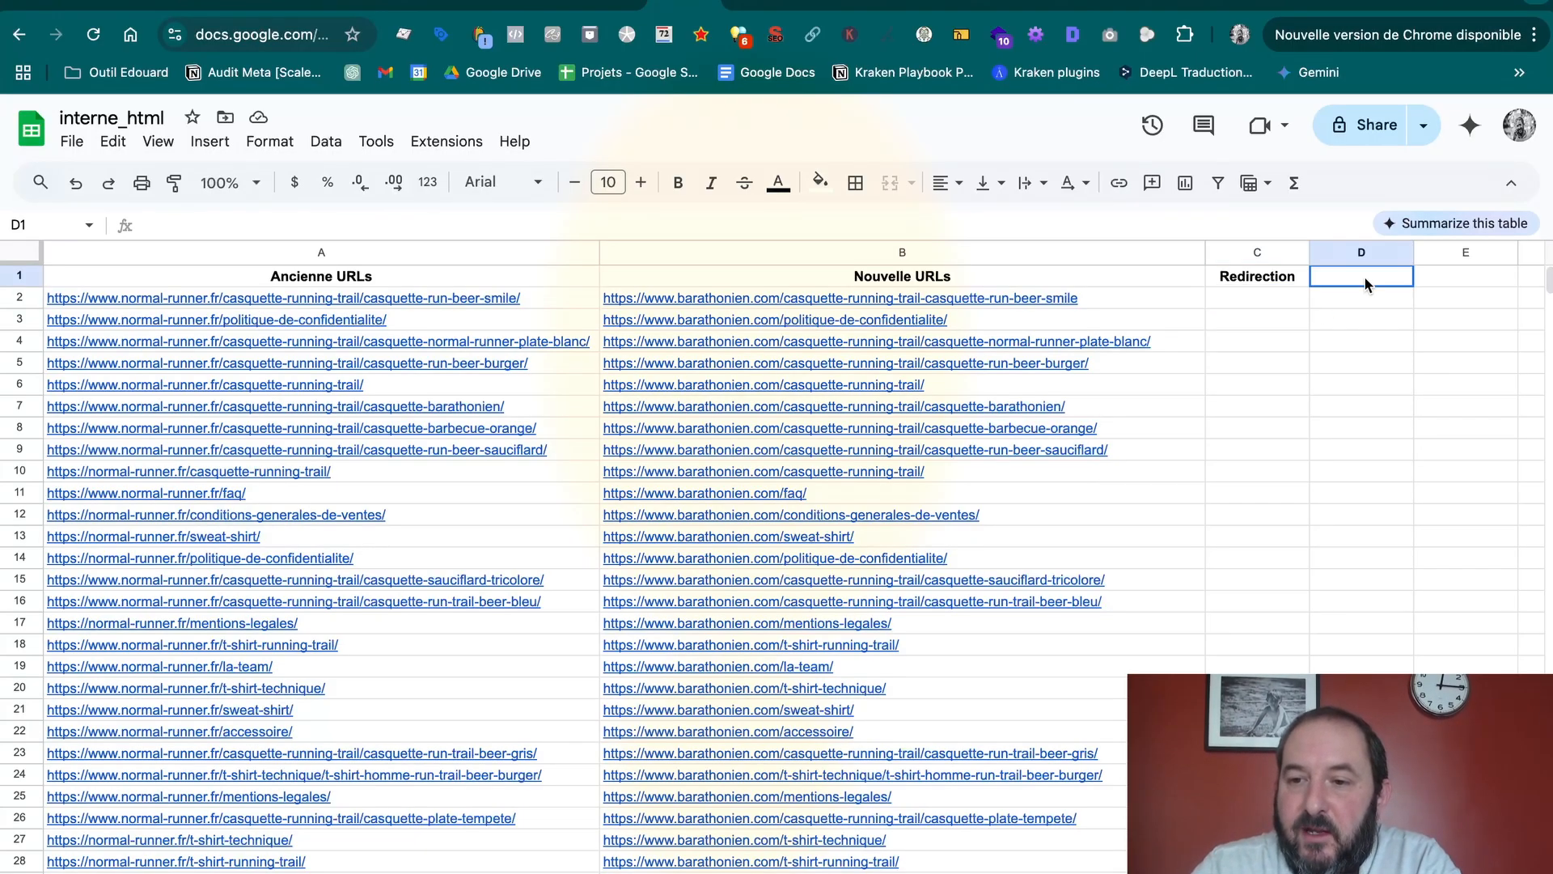